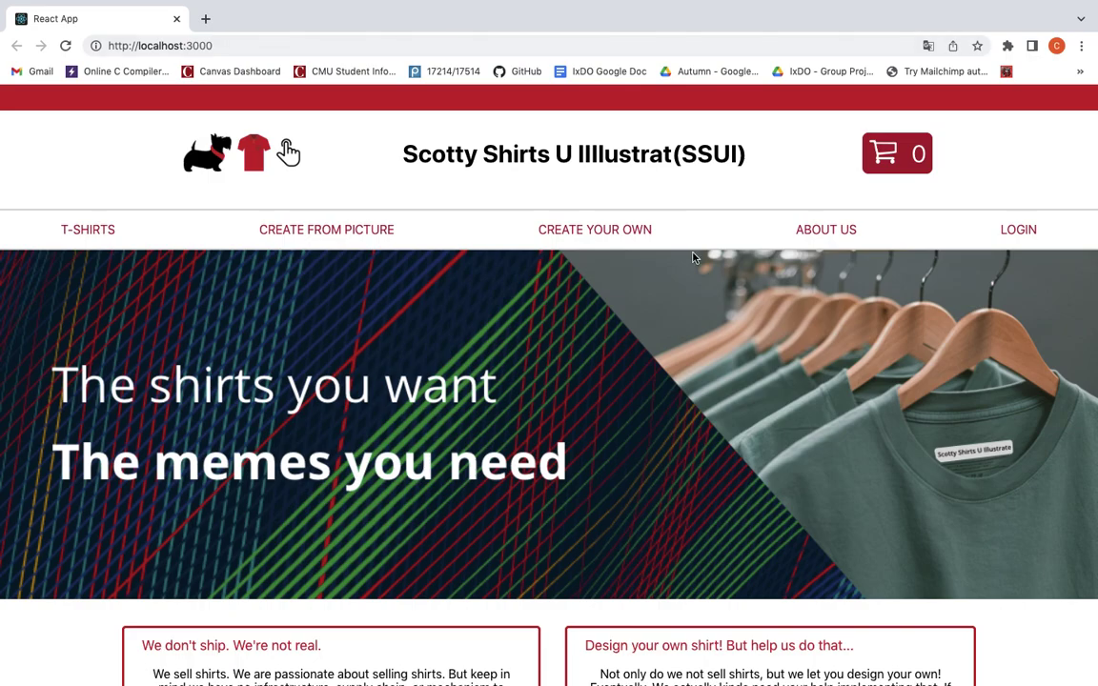
Step: Sign in with the second listed Google account and open the T-shirts catalogue
click(1012, 237)
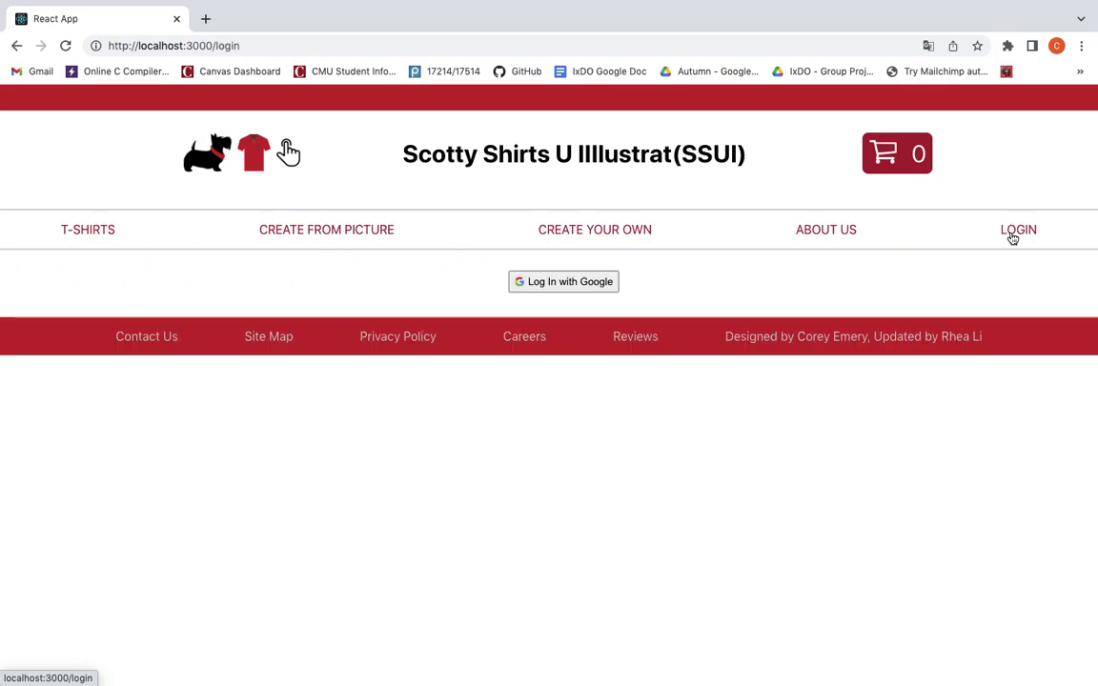
click(595, 286)
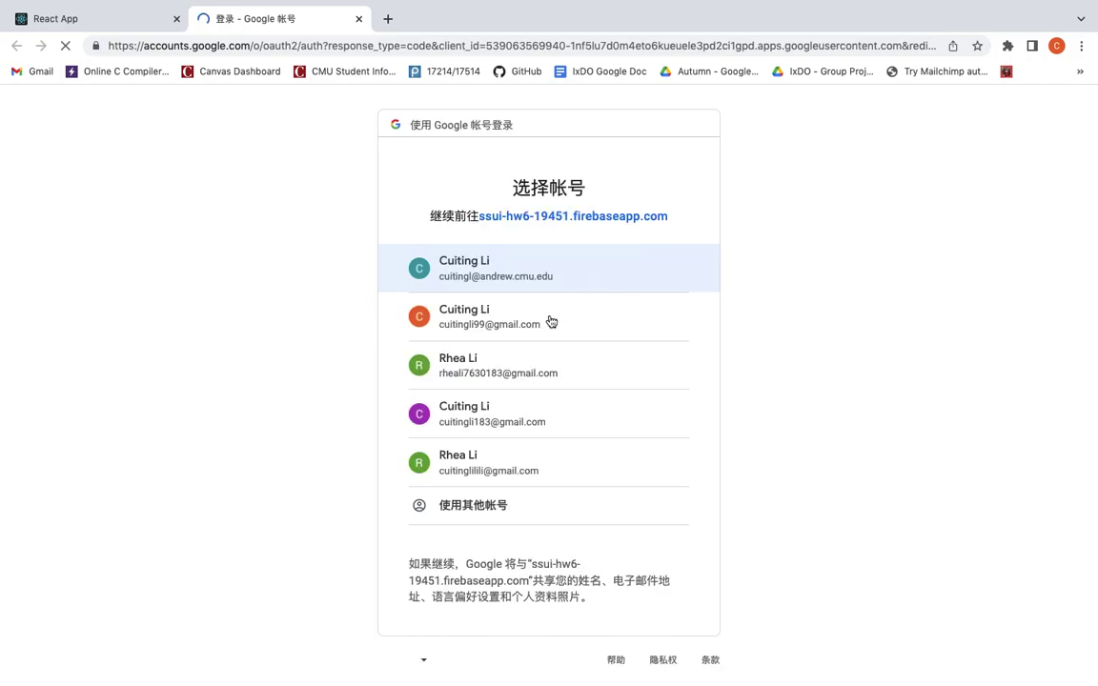
click(520, 322)
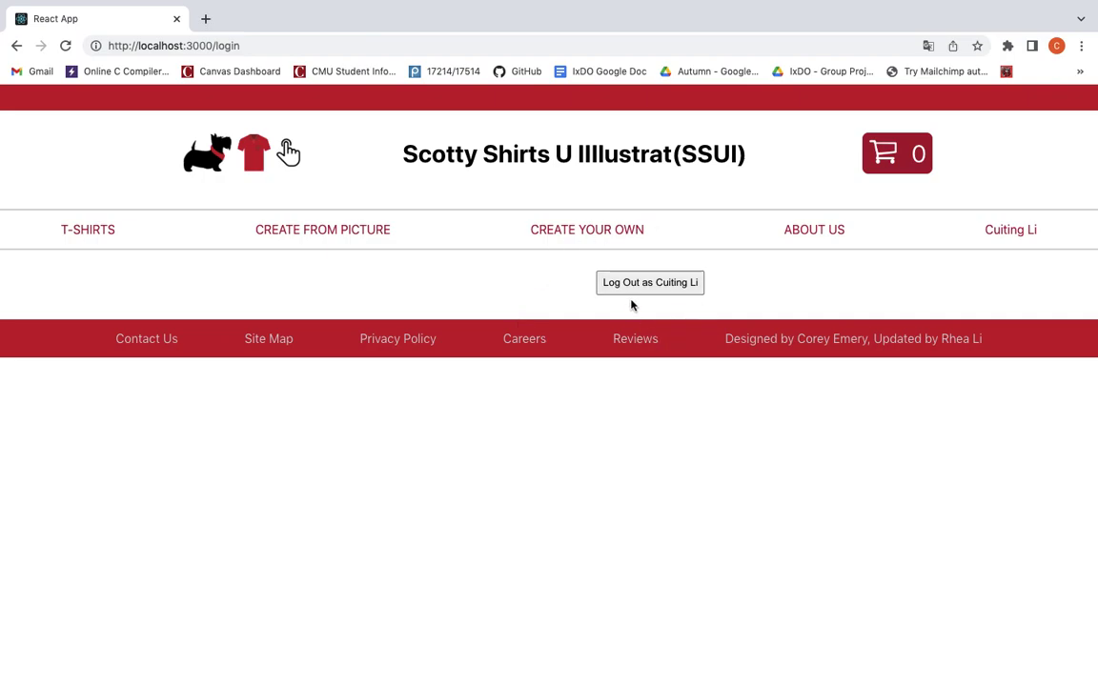
click(107, 233)
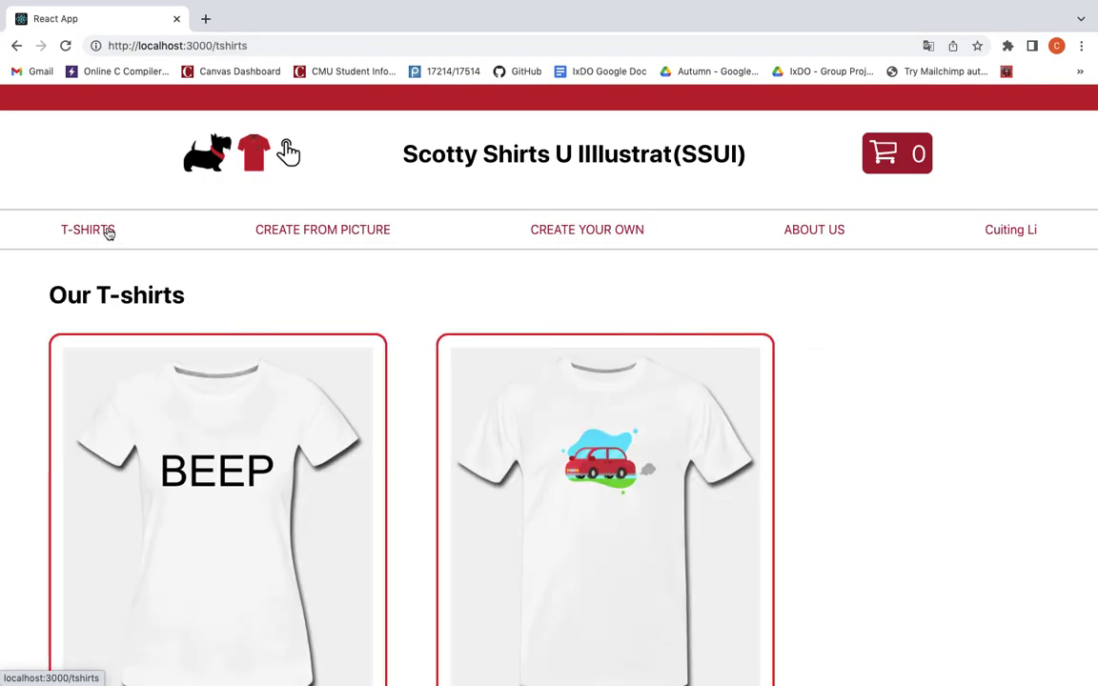
Step: Open the Car-negie Mellon shirt, preview blue, green, yellow, red and the back, then choose white
scroll(353, 438, down, 2)
click(547, 437)
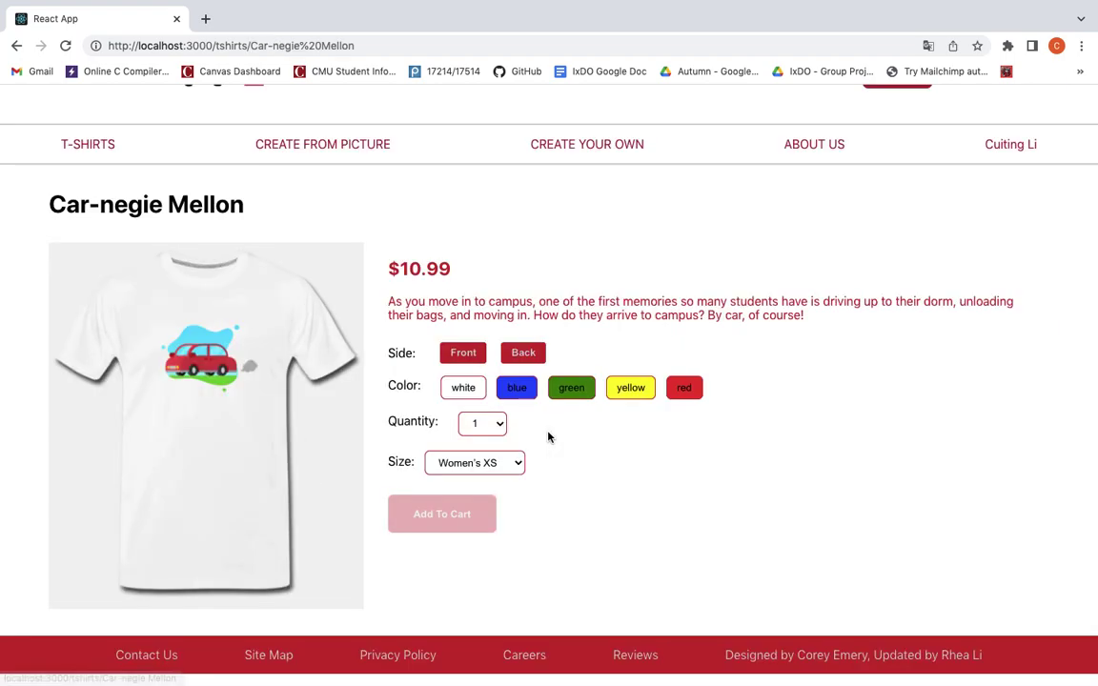
click(518, 391)
click(571, 386)
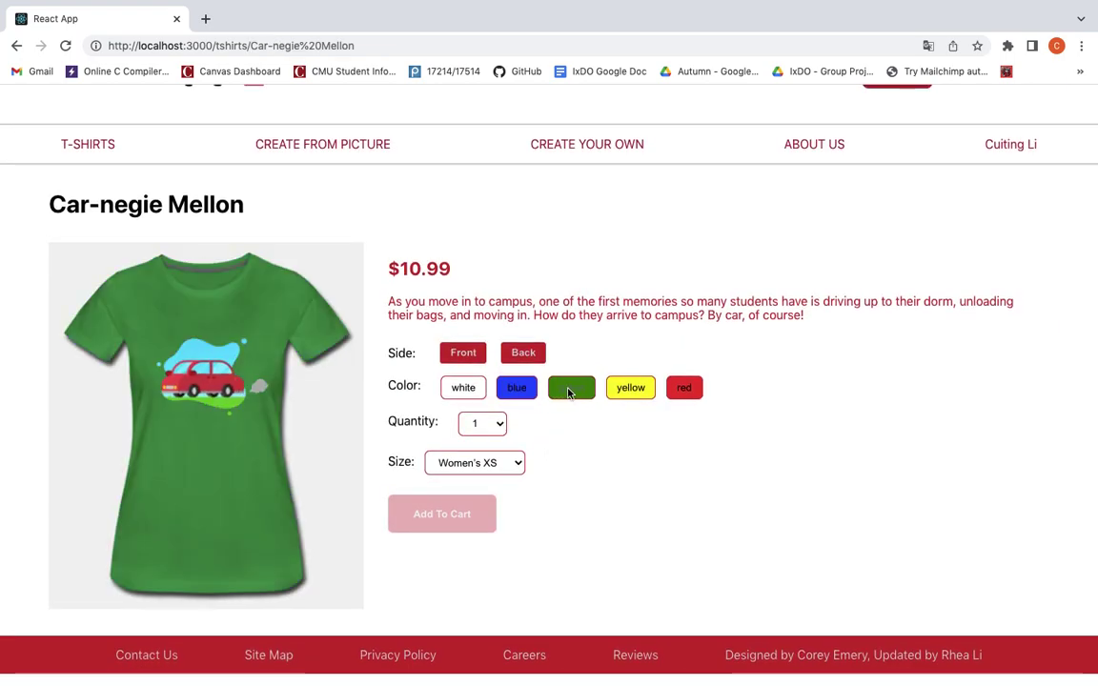
click(637, 388)
click(685, 389)
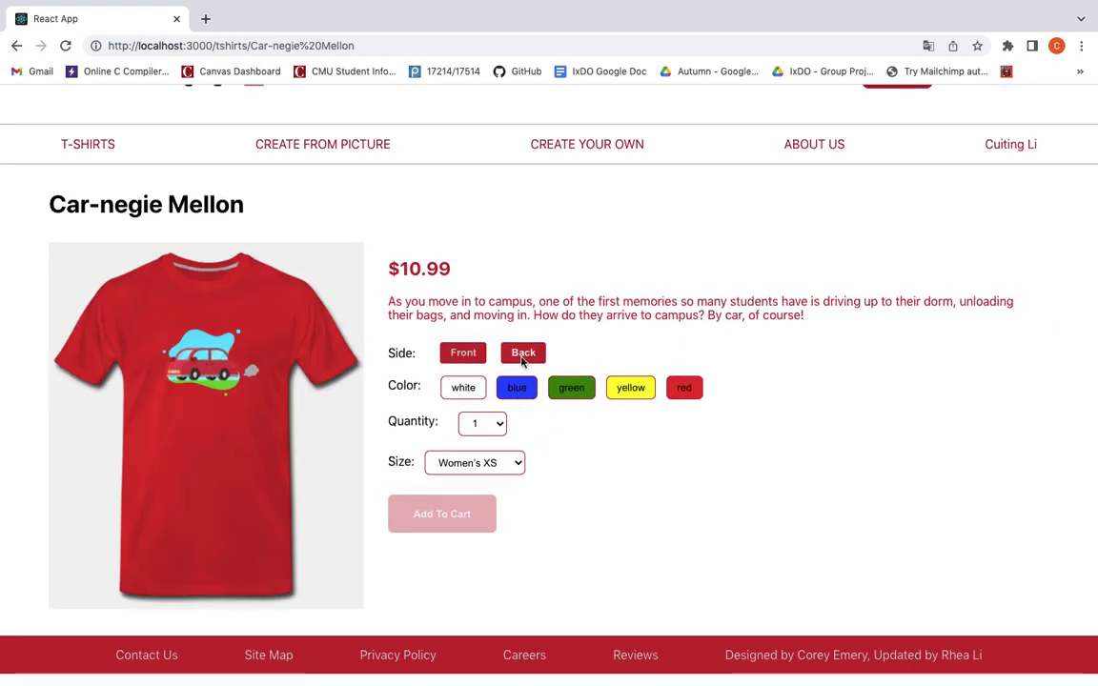
click(522, 355)
click(451, 394)
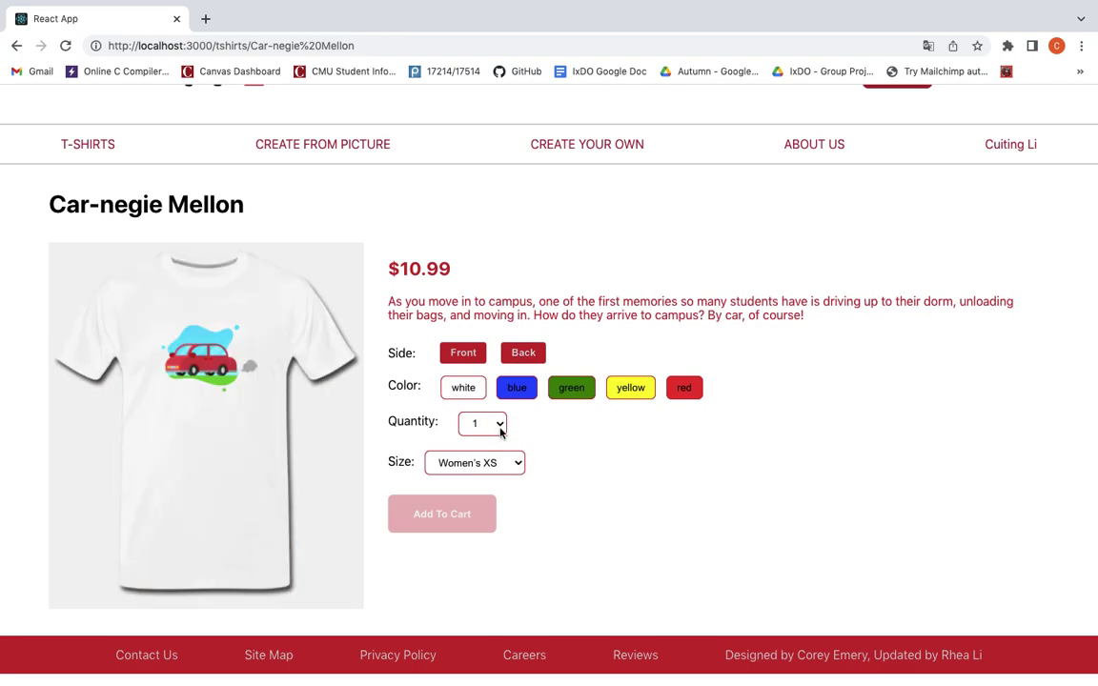
Step: Add two white Women's S Car-negie Mellon shirts to the cart and return to T-shirts
click(500, 426)
click(491, 446)
click(514, 458)
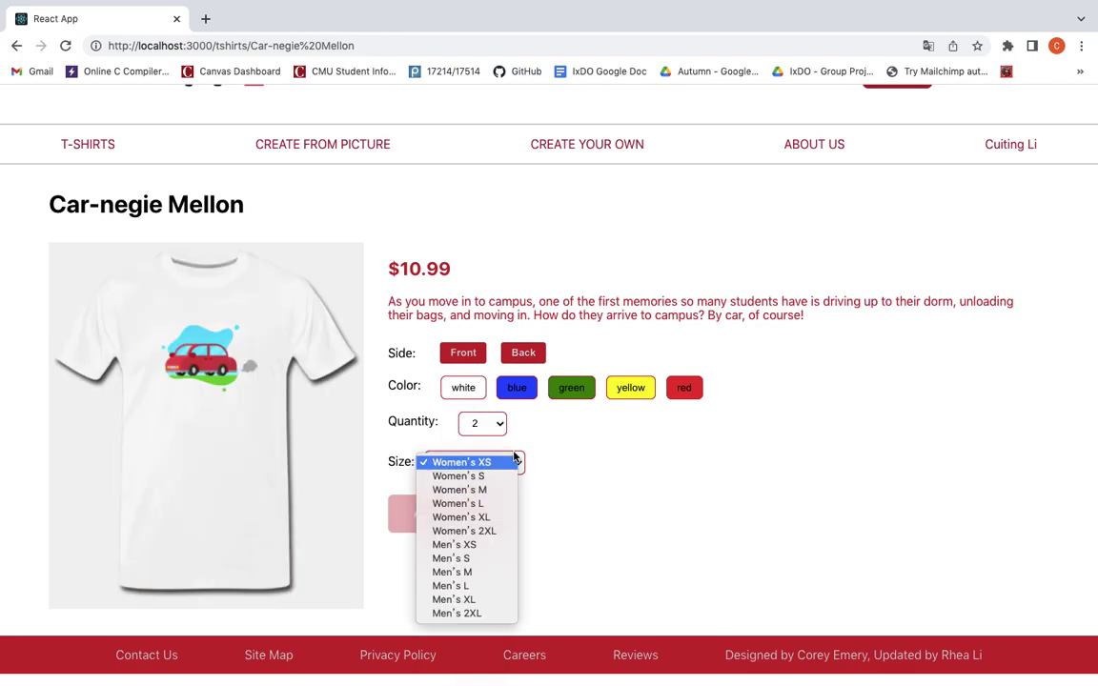
click(495, 478)
click(469, 514)
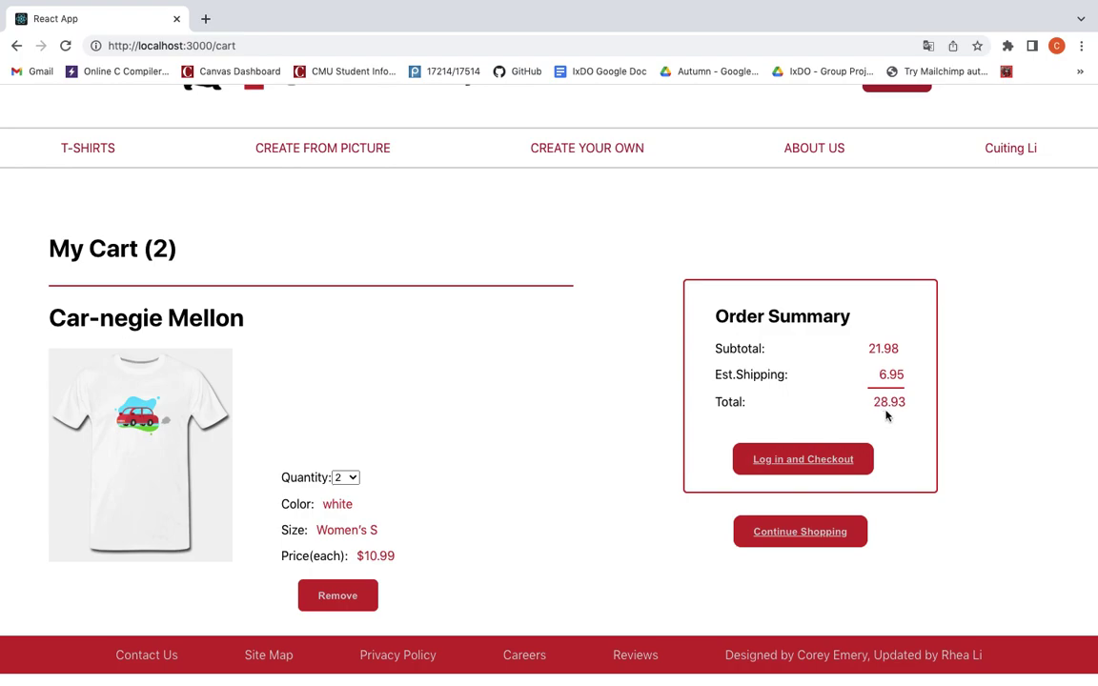
scroll(885, 416, up, 2)
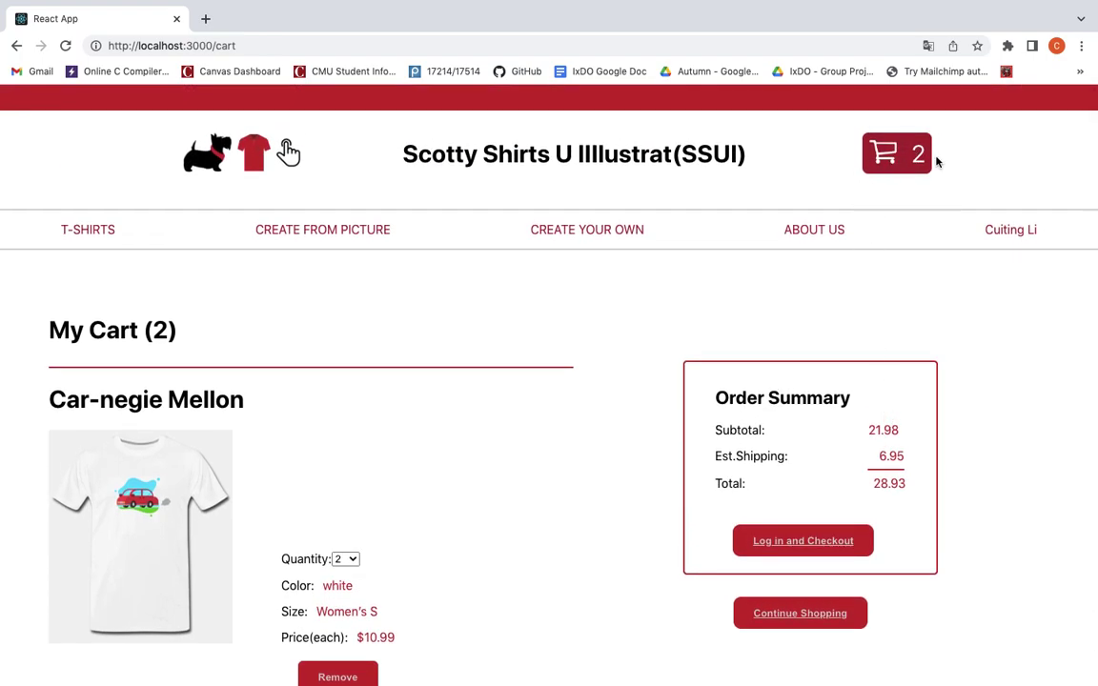
click(96, 230)
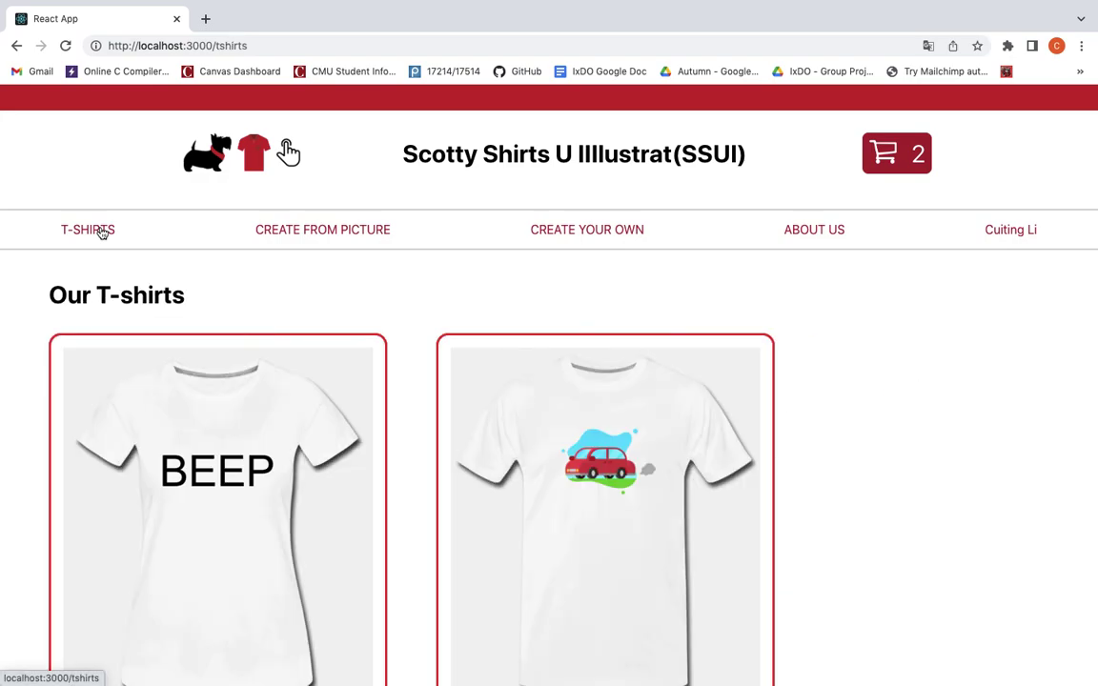
Step: Open the Beep Boop shirt, preview blue and pink, then make it red
scroll(239, 451, down, 2)
click(239, 451)
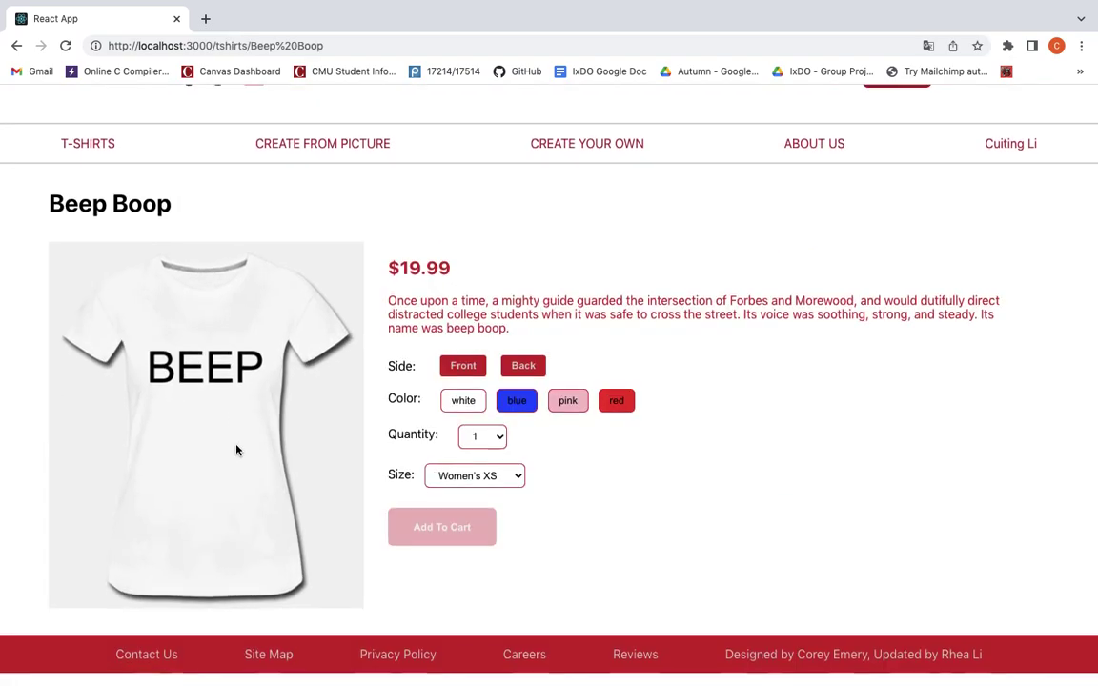
click(516, 402)
click(569, 401)
click(607, 408)
Step: Add two red Women's M Beep Boop shirts to the cart, then go to Create From Picture
click(486, 438)
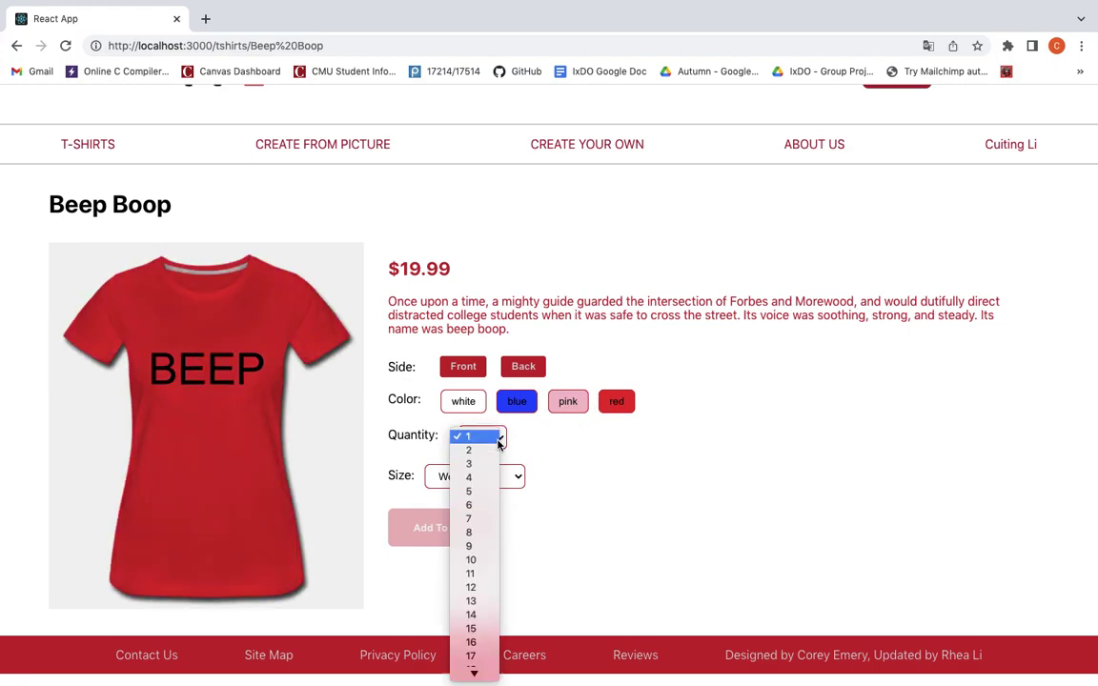
click(477, 452)
click(522, 484)
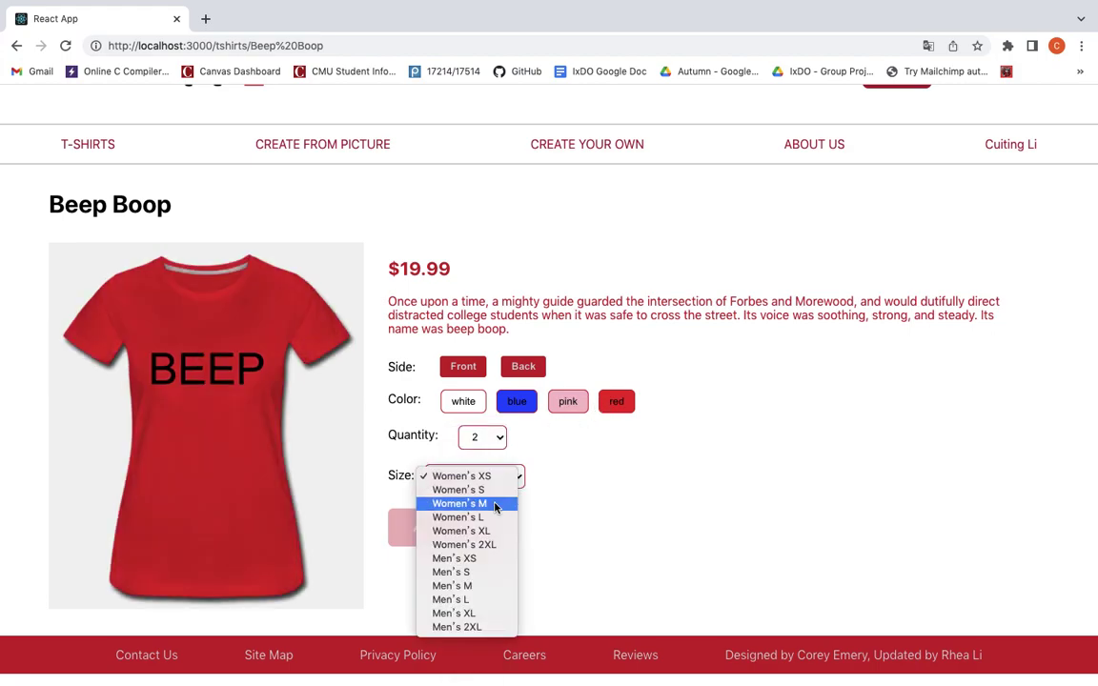
click(501, 502)
click(467, 542)
scroll(467, 545, down, 3)
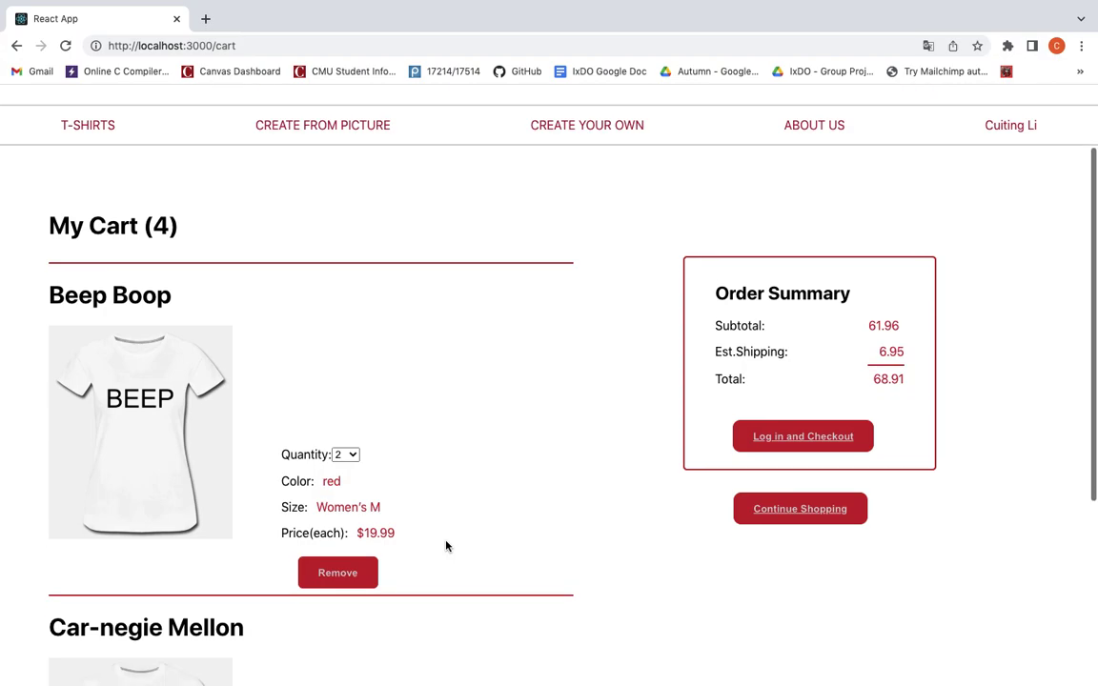
scroll(194, 398, up, 3)
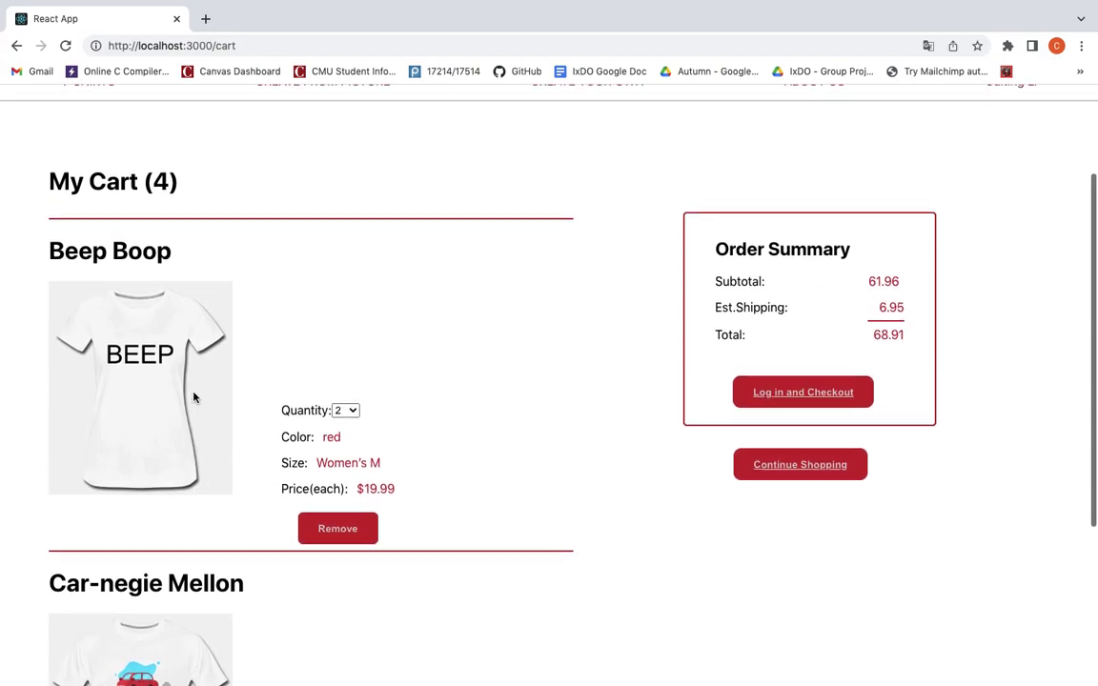
scroll(194, 397, down, 4)
scroll(193, 398, up, 4)
scroll(193, 397, up, 1)
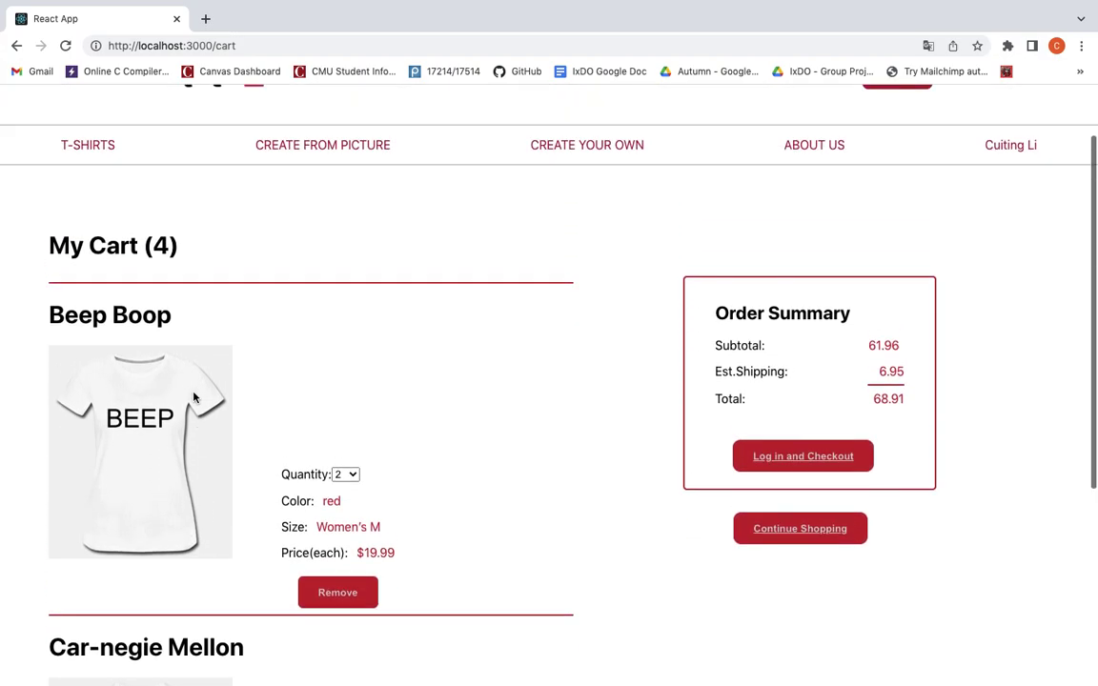
click(336, 154)
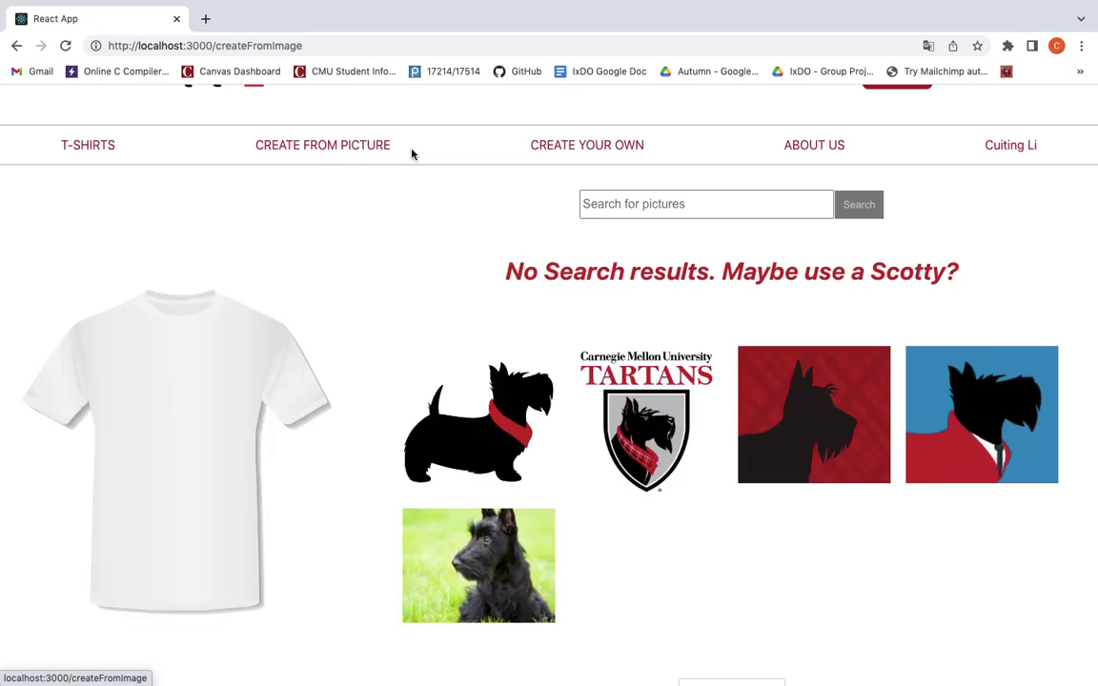
Step: Put the Tartans logo on the shirt
scroll(394, 265, down, 2)
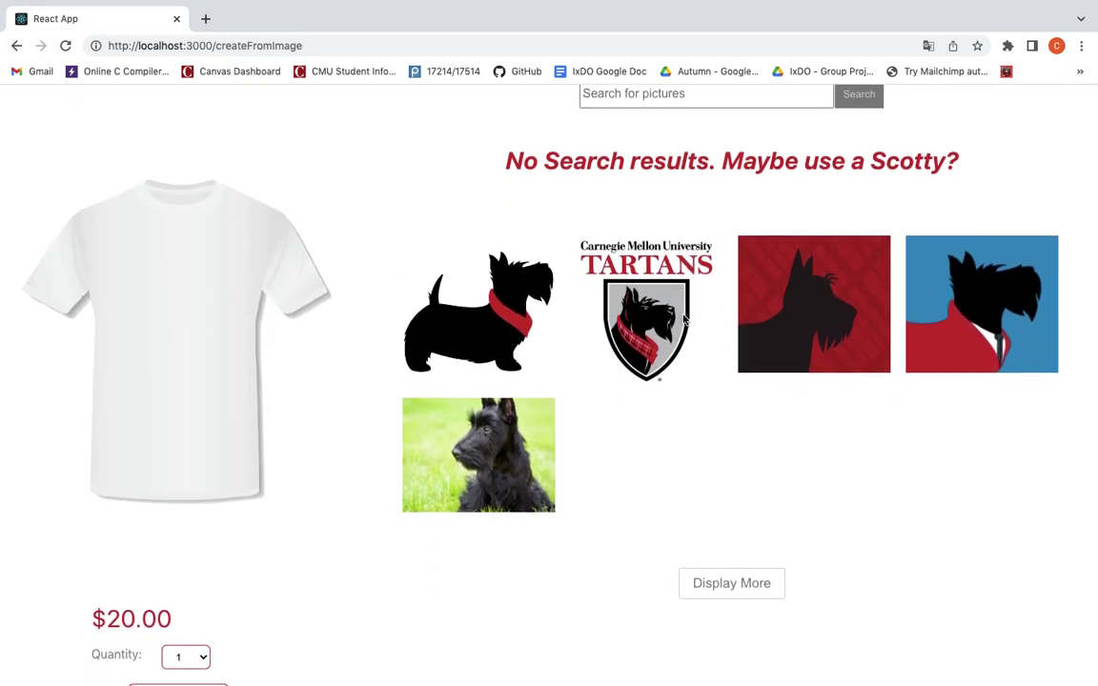
click(685, 320)
scroll(329, 500, down, 3)
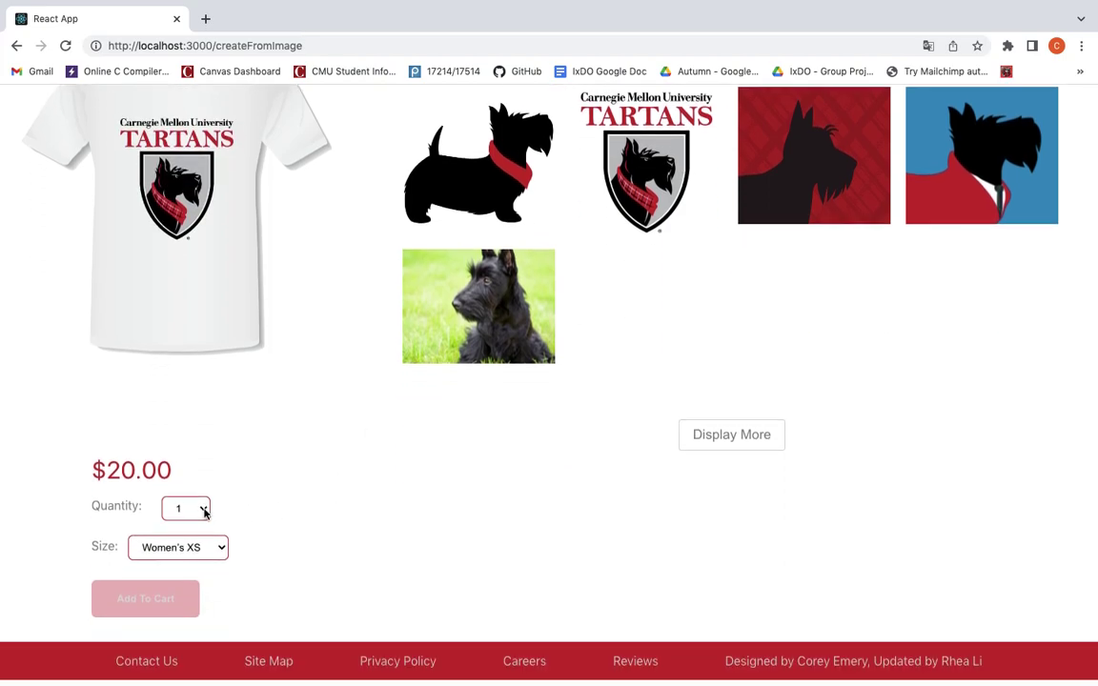
Step: Add two Women's S Tartans shirts to the cart, making six items at $108.91
click(203, 512)
key(Down)
key(Return)
click(211, 557)
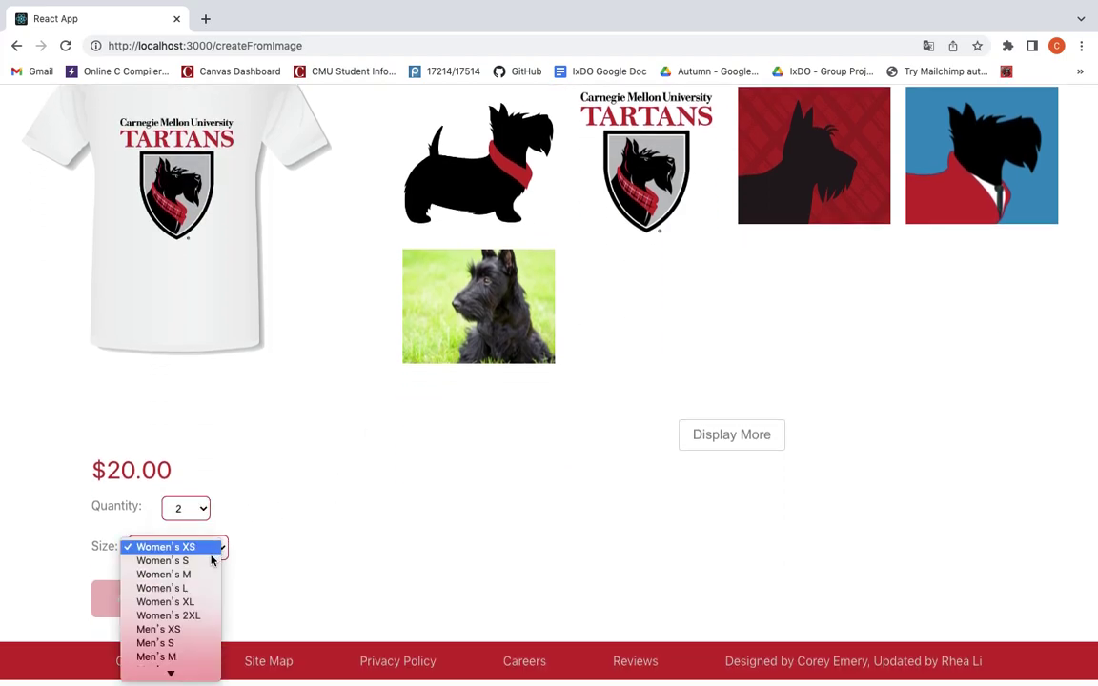
click(211, 561)
click(152, 598)
scroll(159, 601, up, 2)
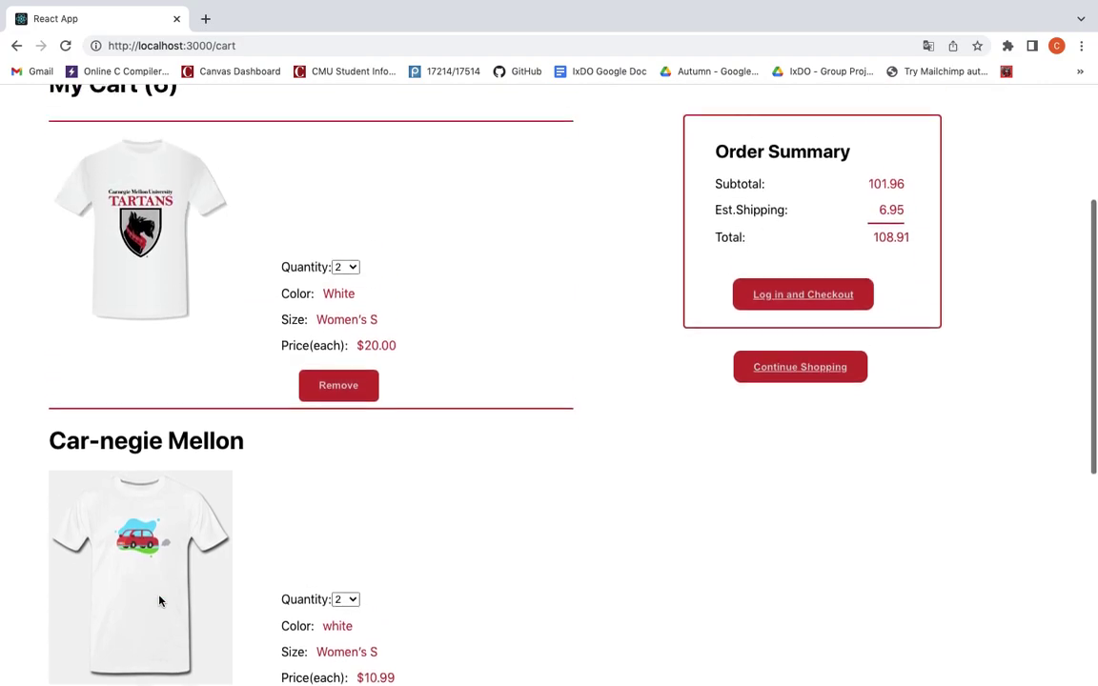
scroll(159, 600, up, 1)
scroll(219, 321, up, 1)
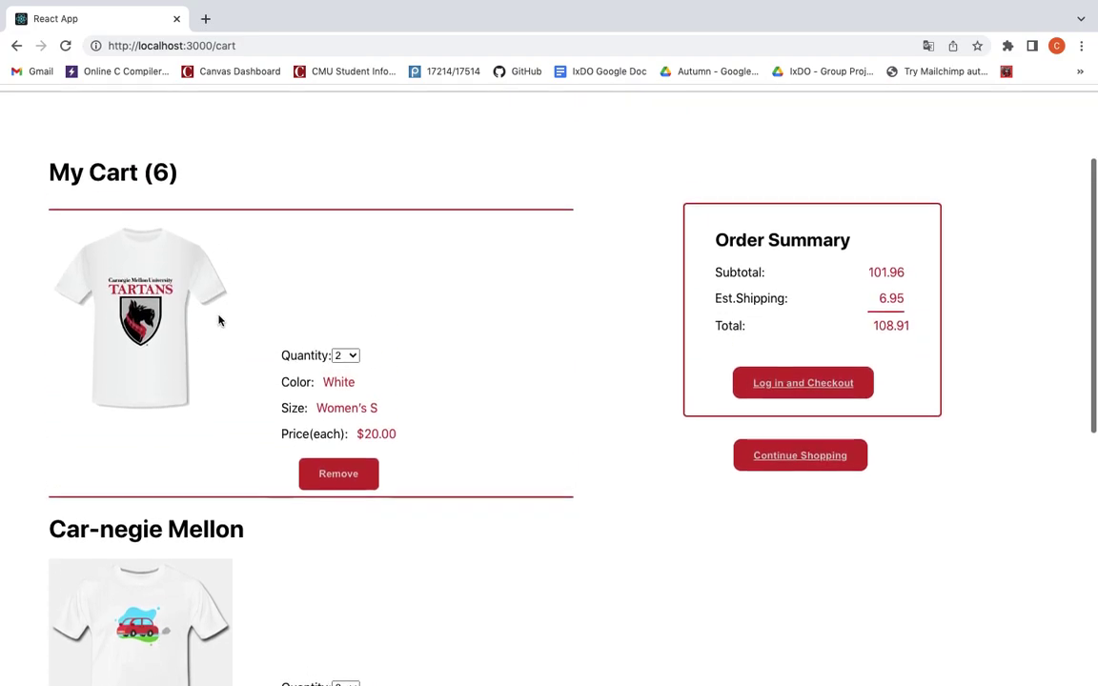
scroll(190, 223, up, 2)
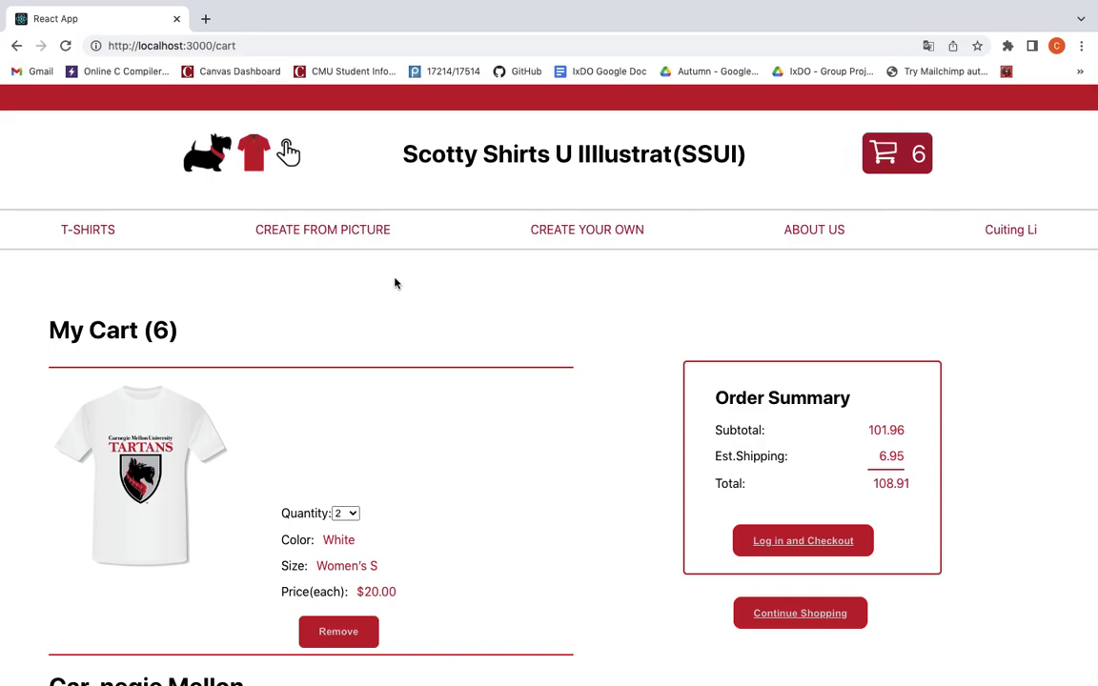
click(338, 232)
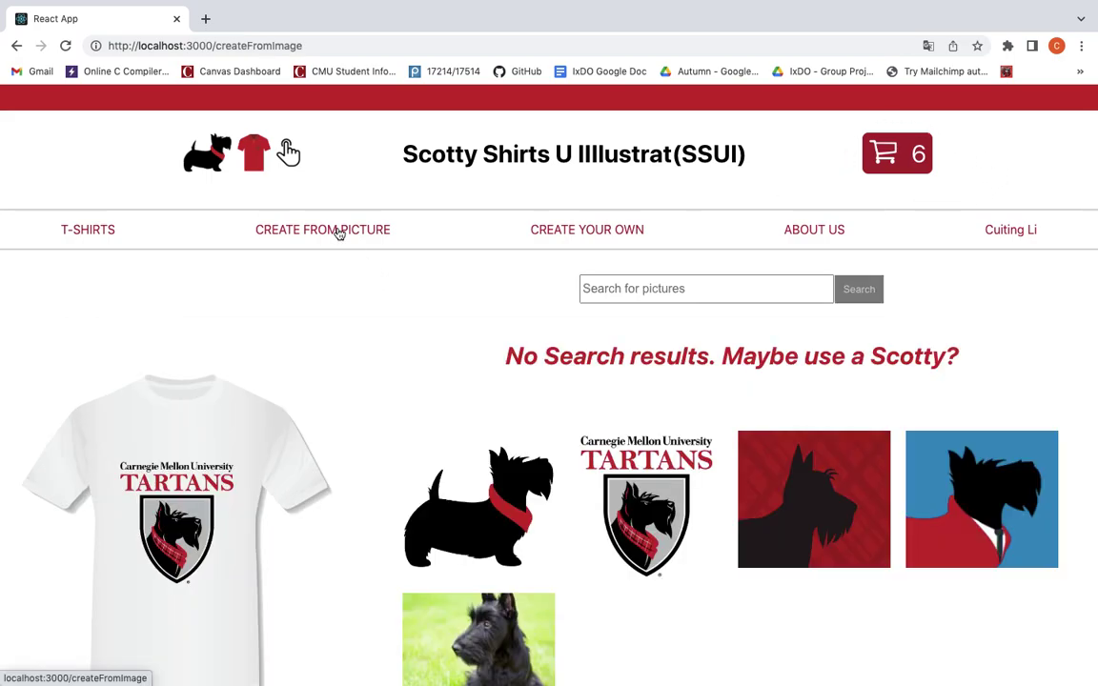
Step: Search the pictures for 'lion' and browse the results
click(630, 288)
scroll(629, 287, down, 1)
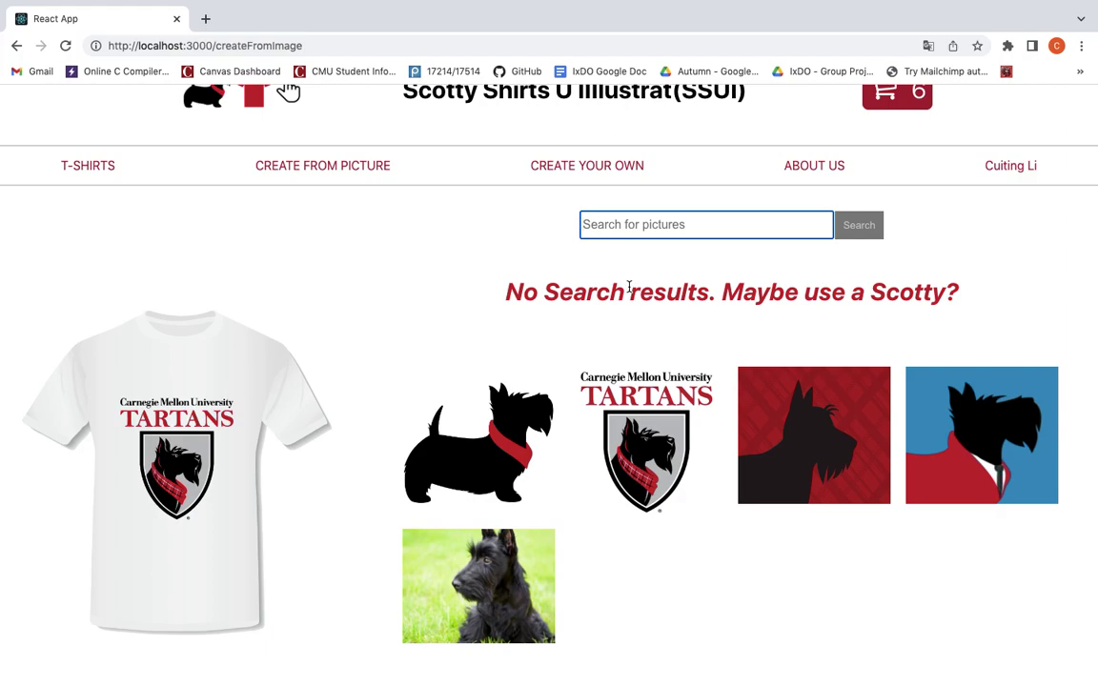
text(lion)
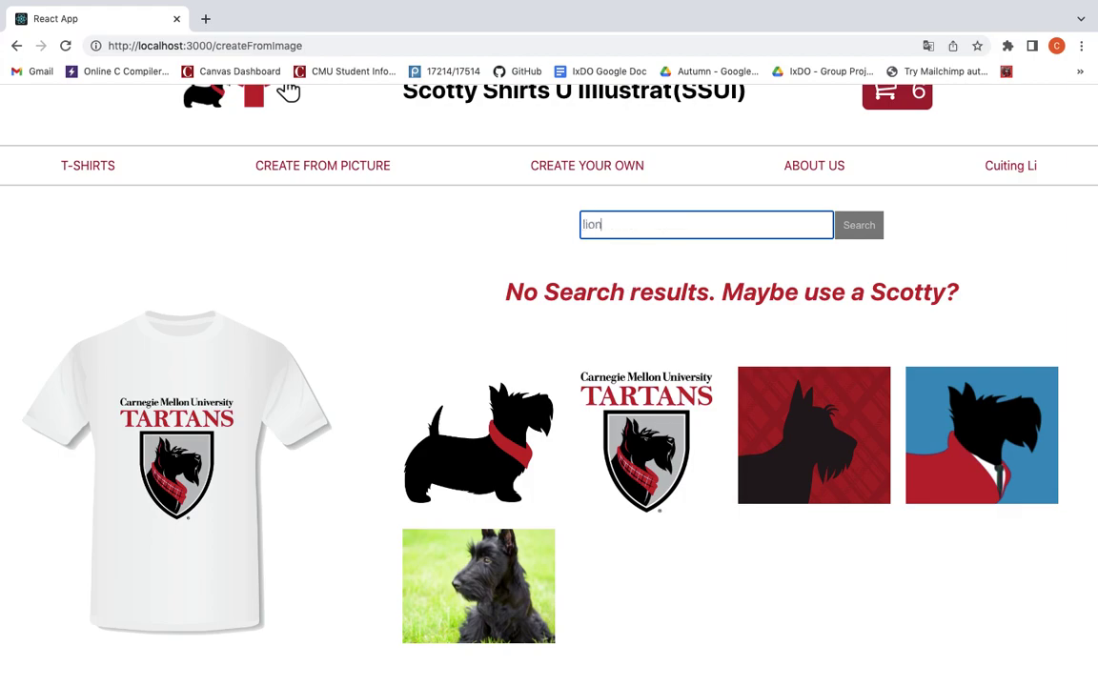
click(857, 224)
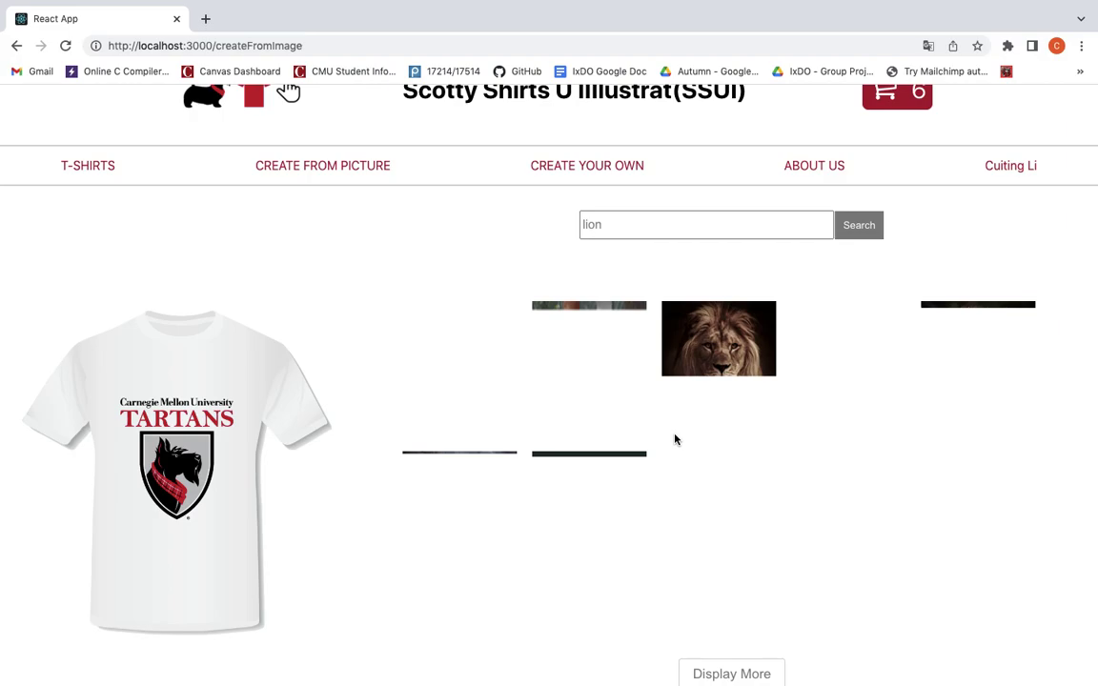
scroll(675, 439, down, 1)
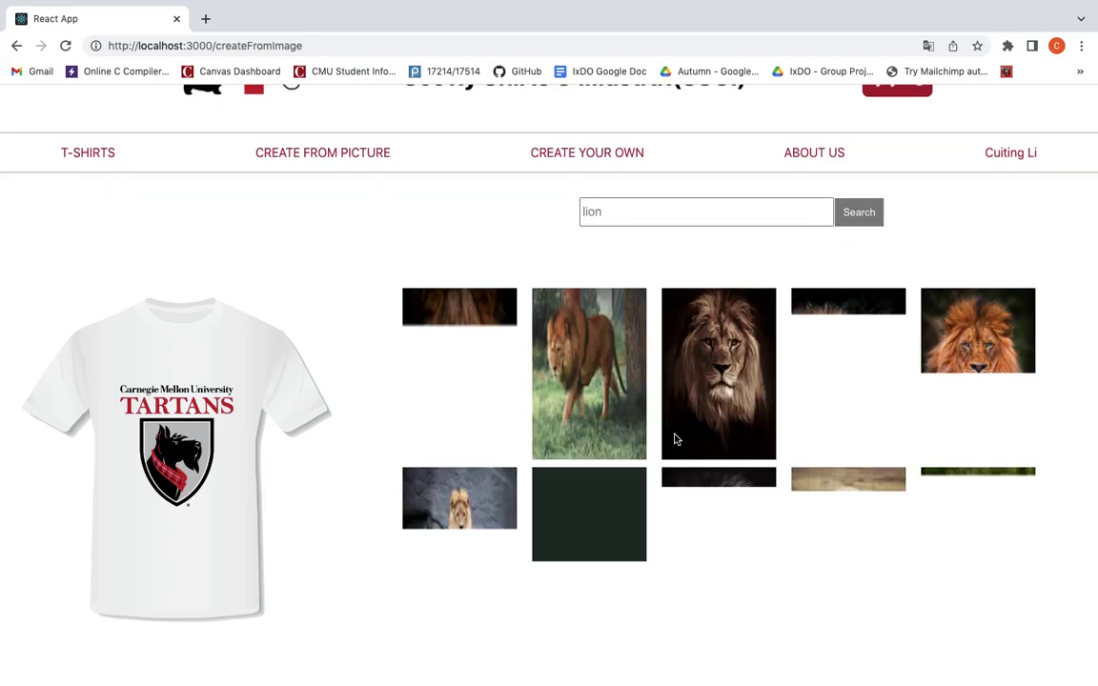
scroll(675, 439, down, 2)
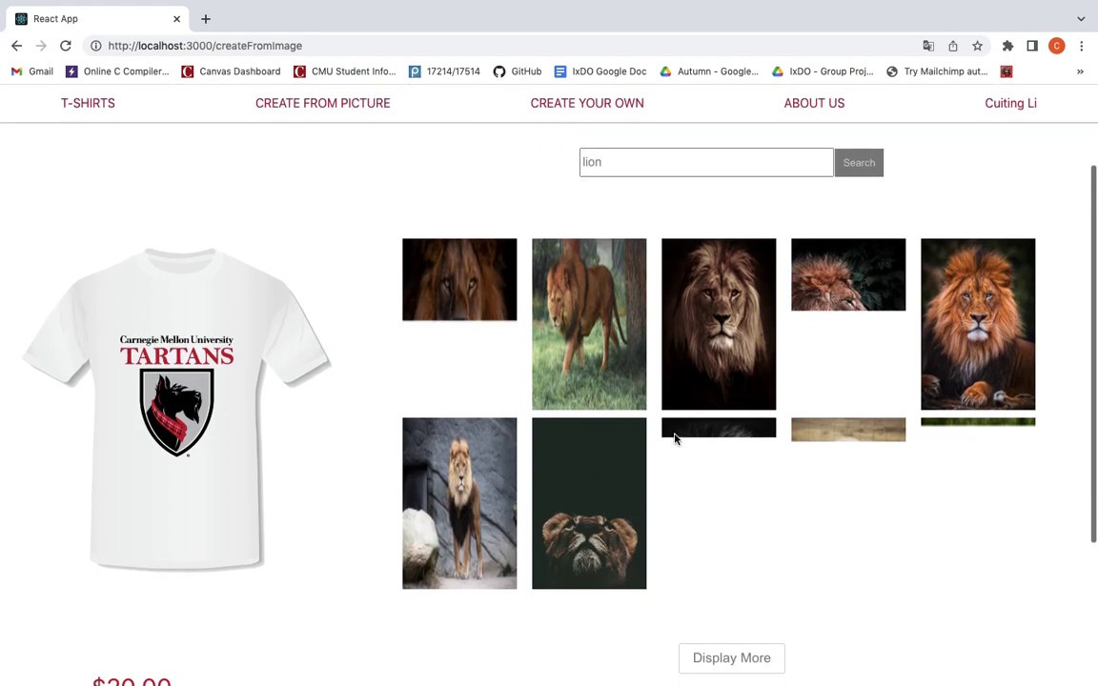
scroll(675, 439, down, 2)
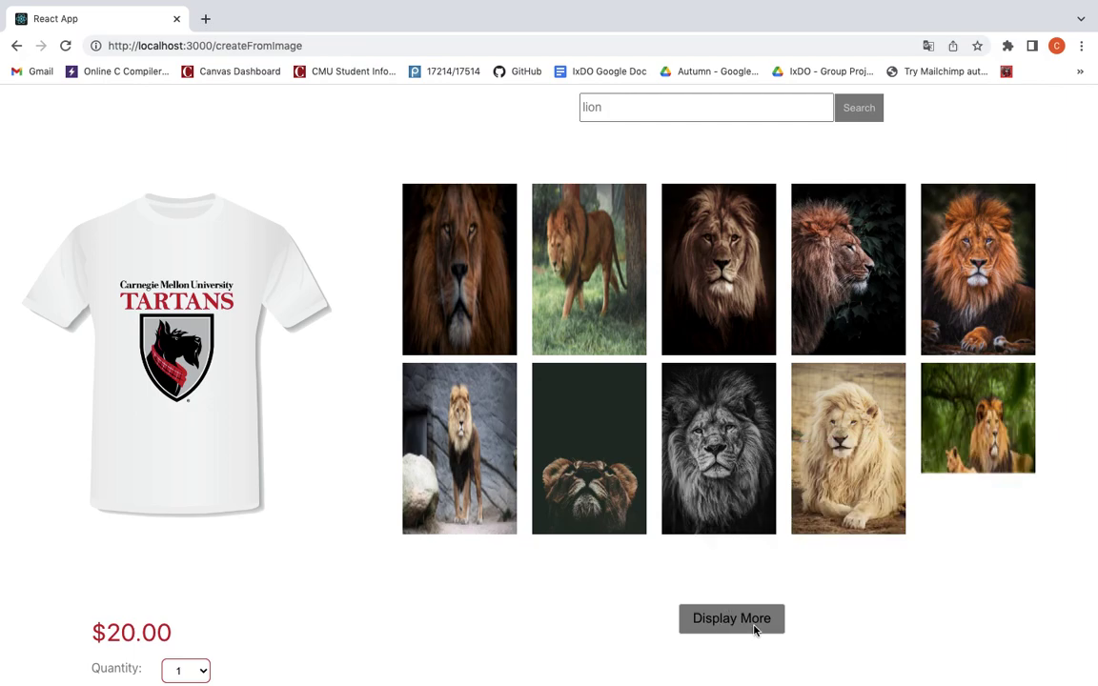
Step: Load more lion pictures and put the lying white-maned lion on the shirt
click(754, 619)
scroll(754, 629, down, 2)
scroll(763, 584, up, 1)
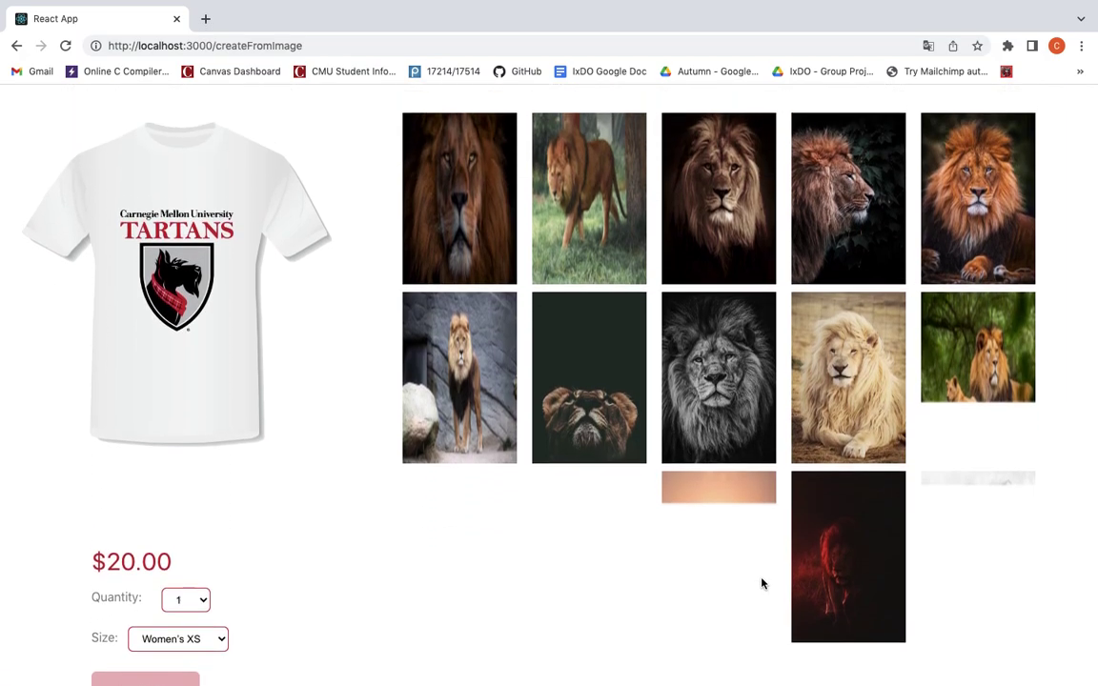
scroll(782, 560, down, 2)
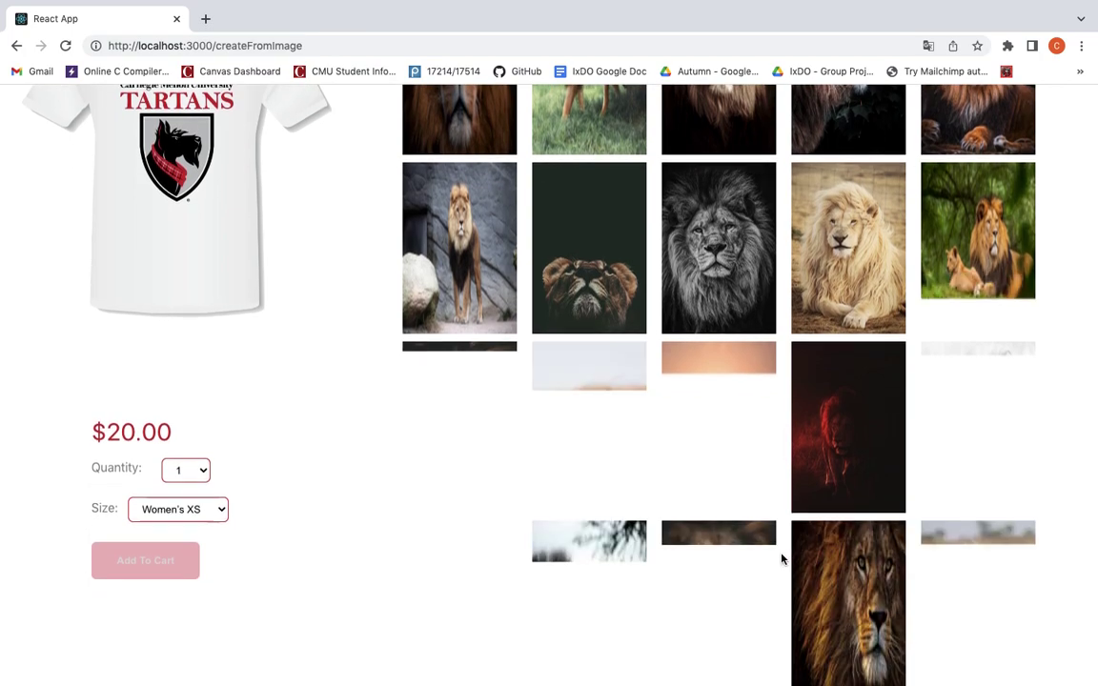
scroll(782, 560, down, 2)
scroll(782, 559, up, 4)
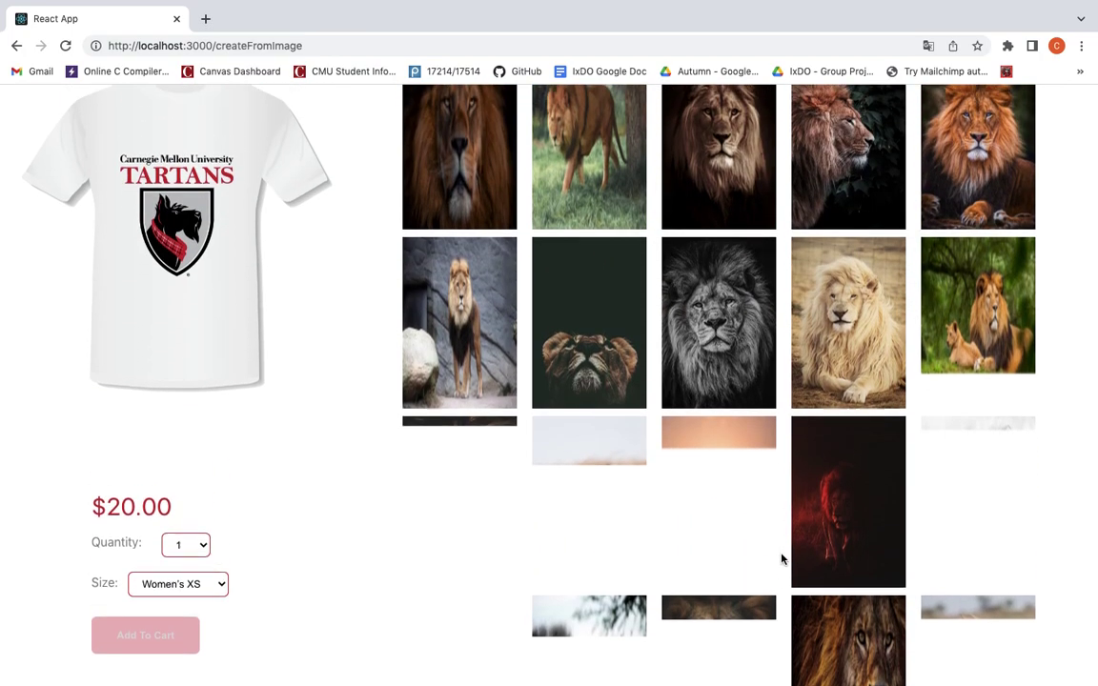
click(840, 389)
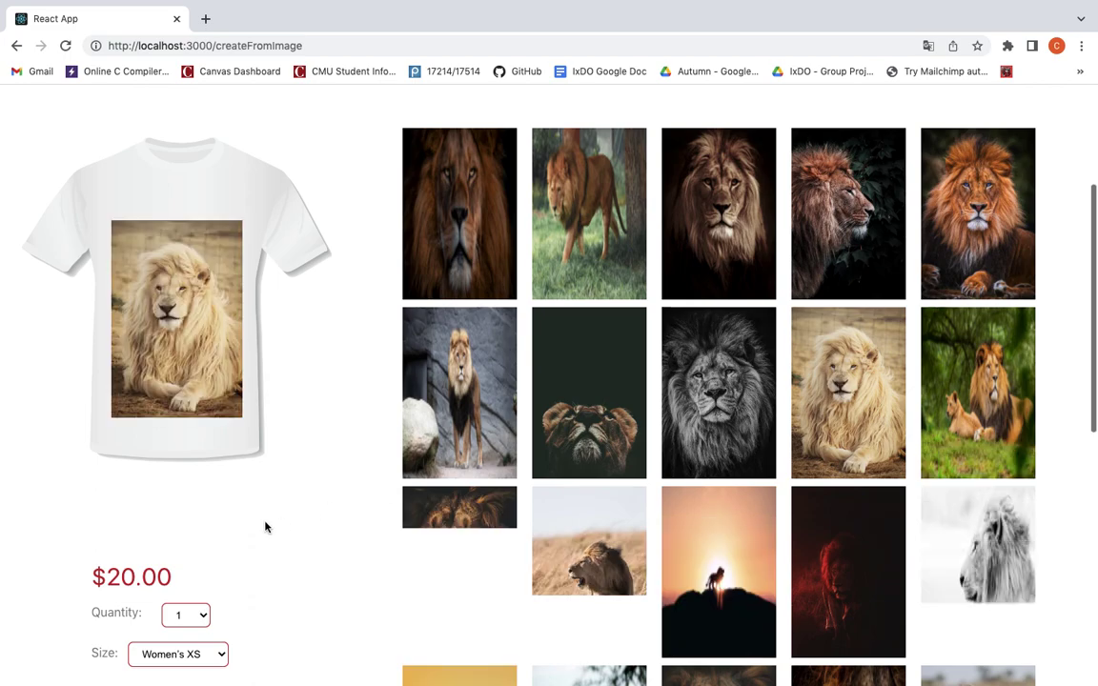
Step: Add one white Women's S lion shirt at $20.00 to the cart, totalling $128.91
scroll(265, 525, down, 2)
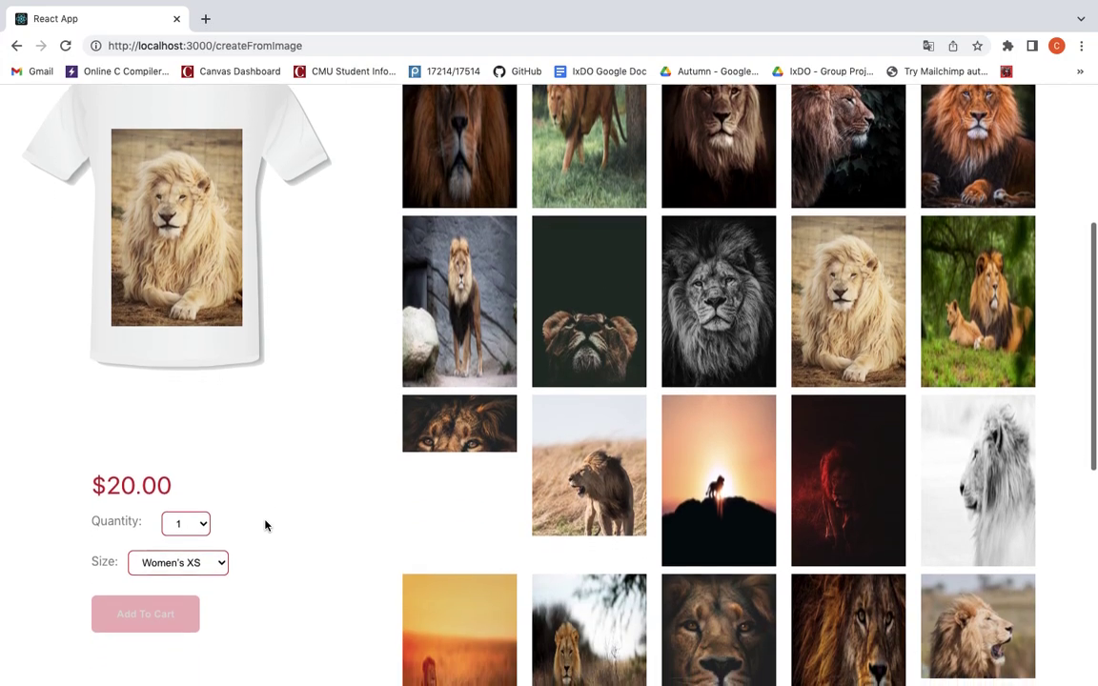
click(200, 527)
click(196, 526)
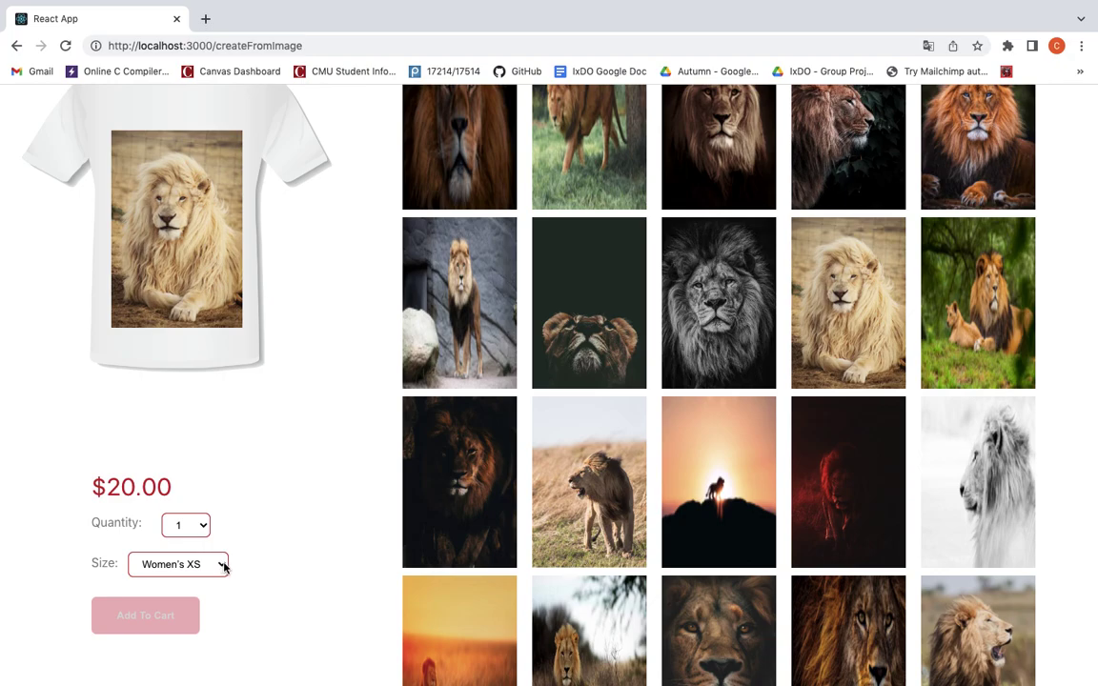
click(224, 567)
click(221, 566)
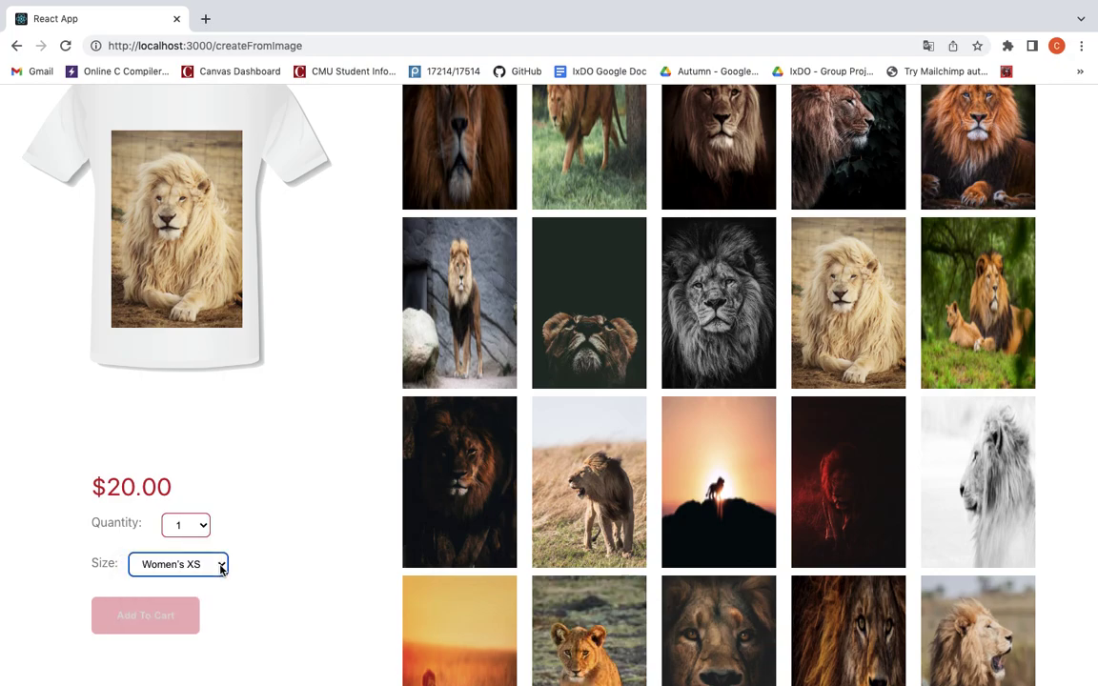
click(221, 566)
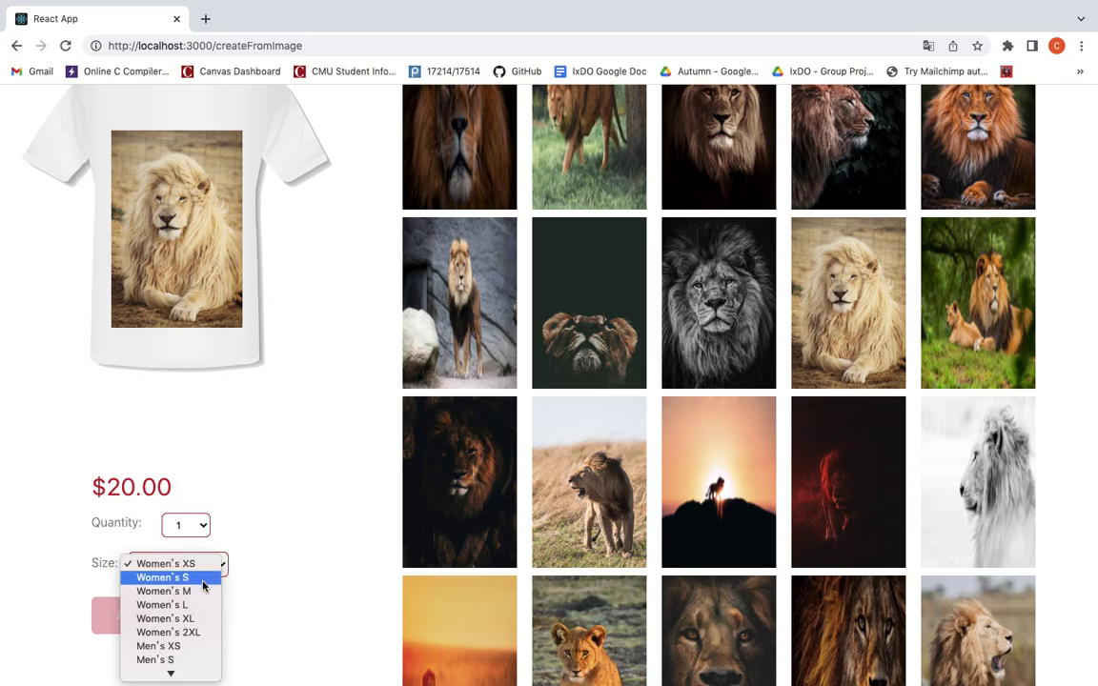
click(172, 578)
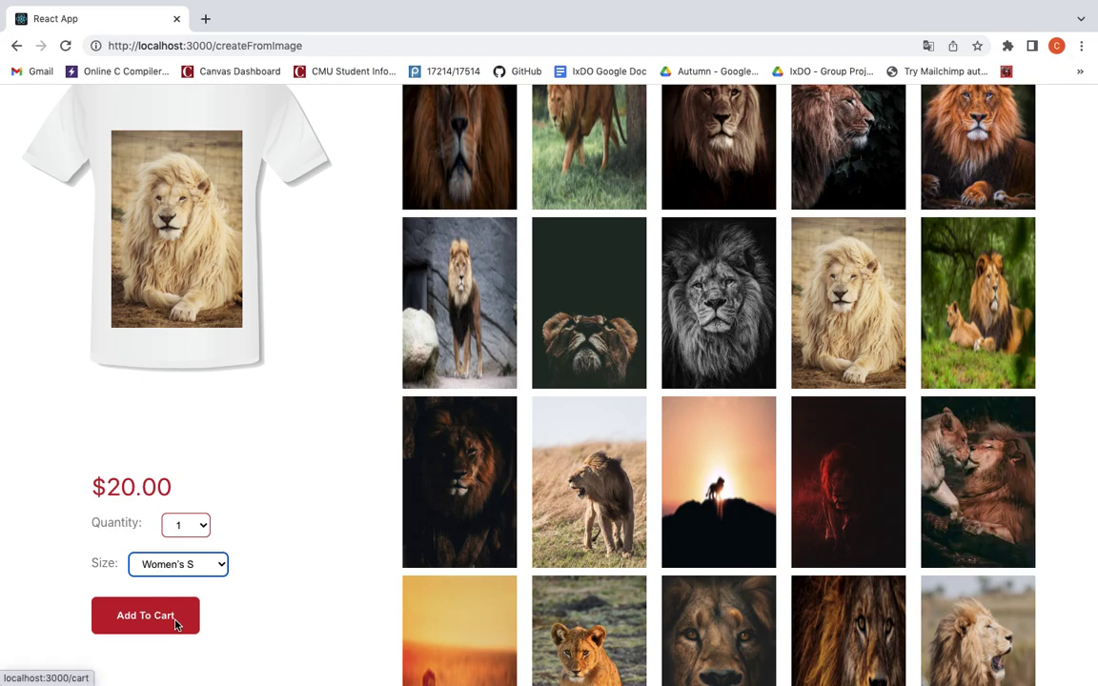
click(177, 620)
scroll(257, 488, up, 3)
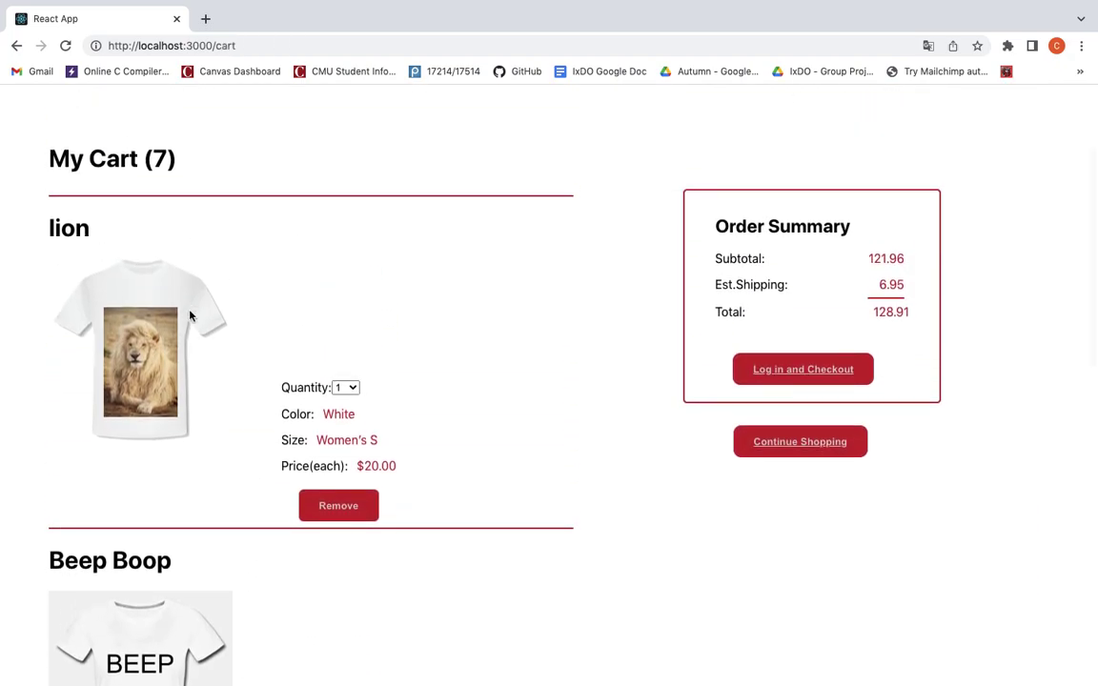
scroll(512, 412, up, 5)
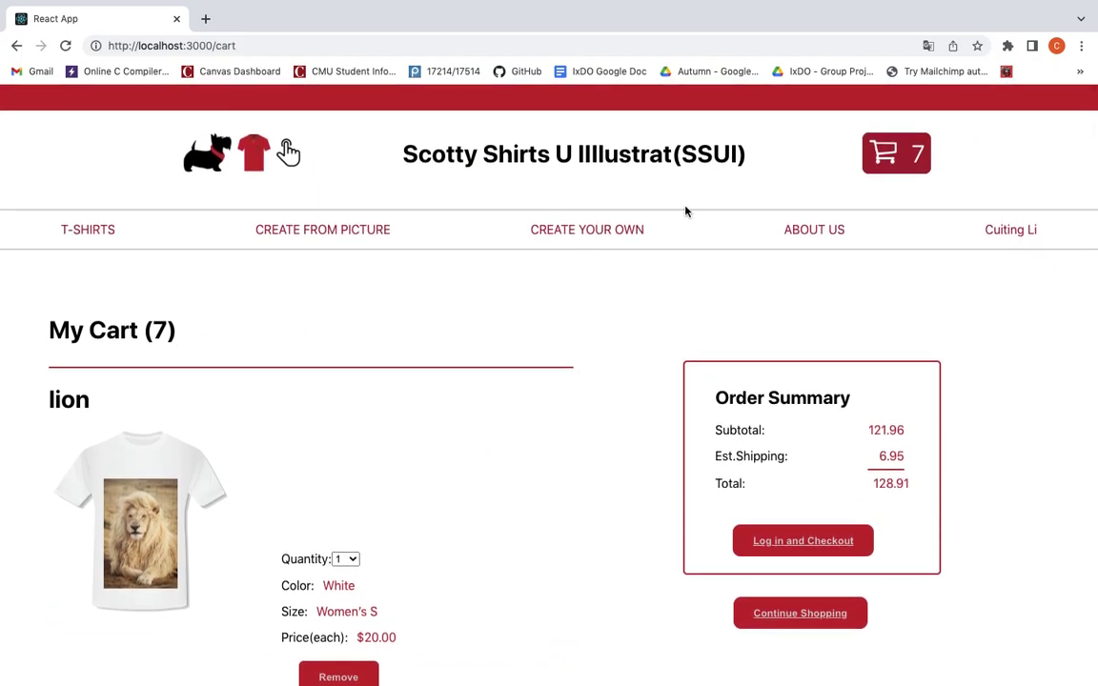
click(320, 238)
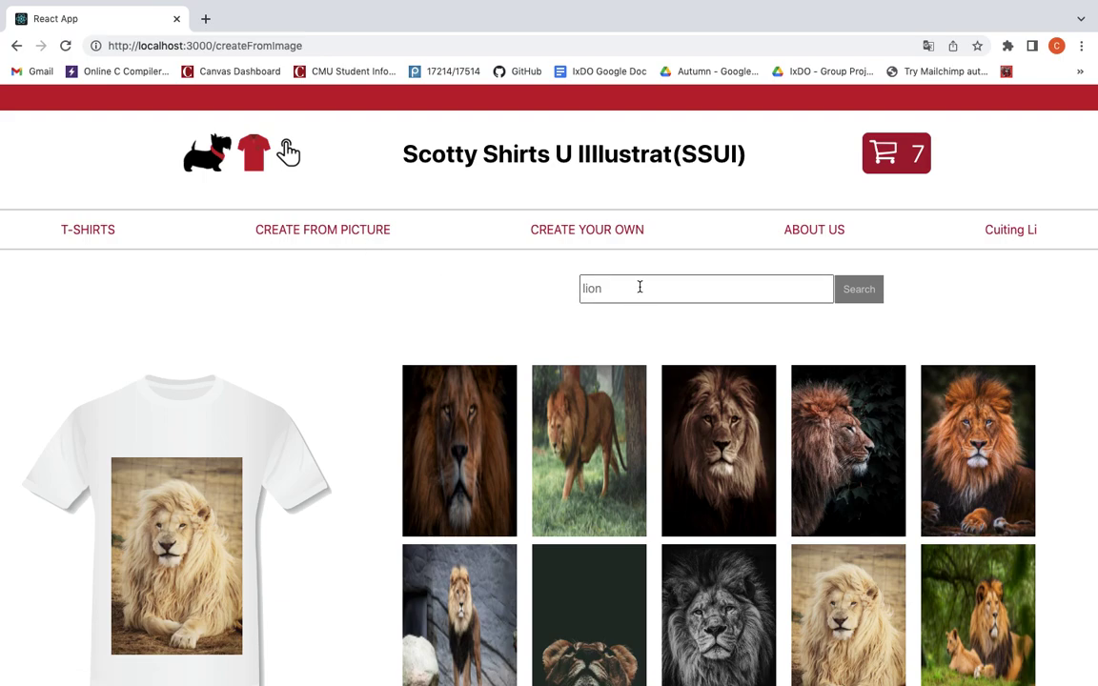
Step: Search the pictures for 'dog' and browse the results
click(640, 287)
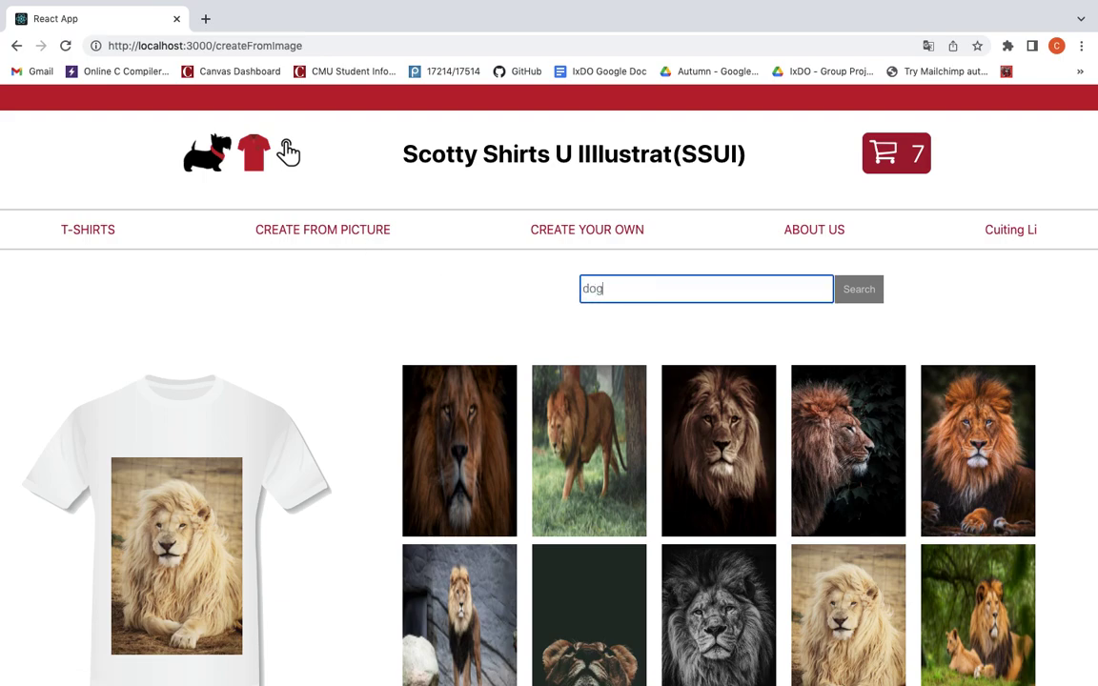
click(857, 295)
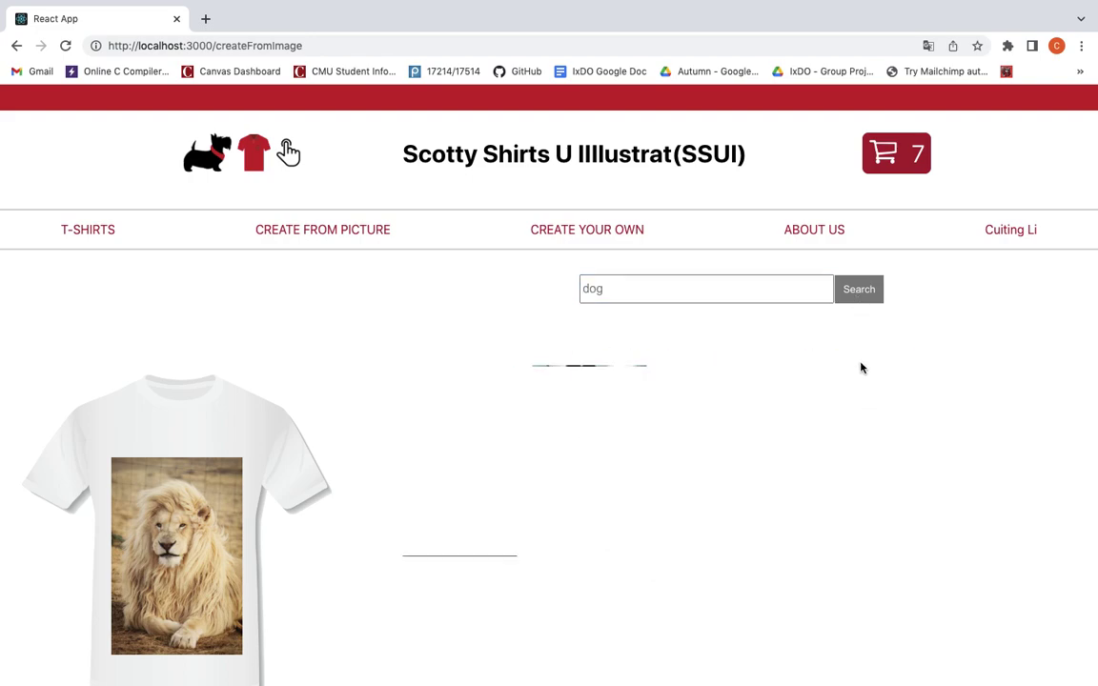
scroll(861, 367, down, 1)
scroll(861, 367, down, 2)
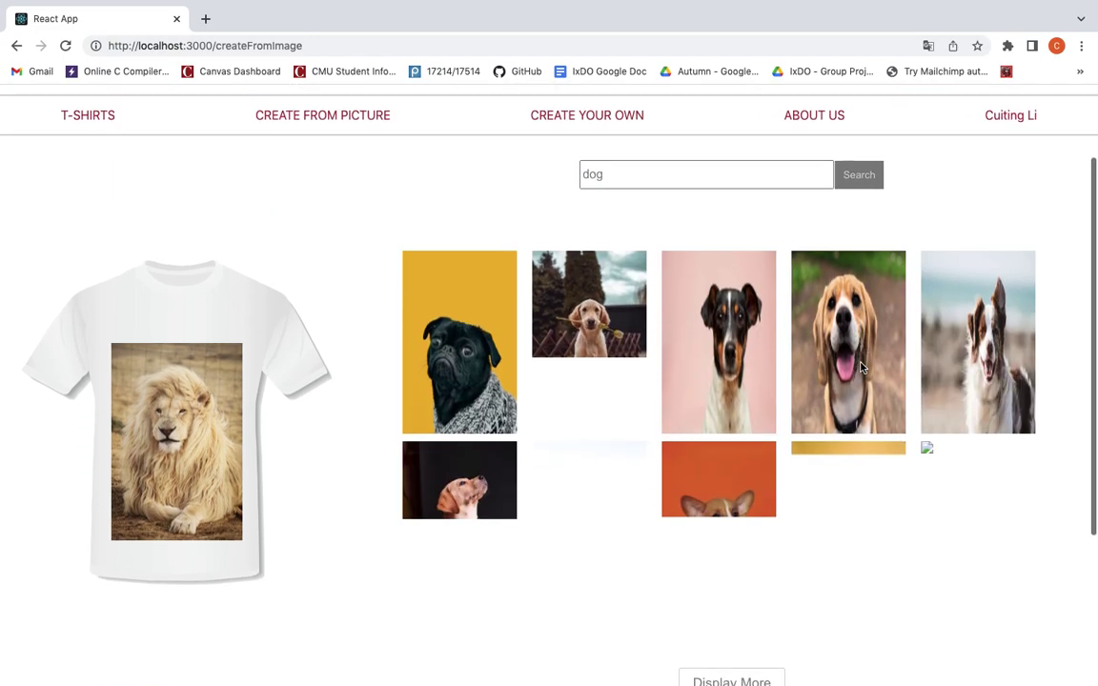
scroll(861, 367, down, 3)
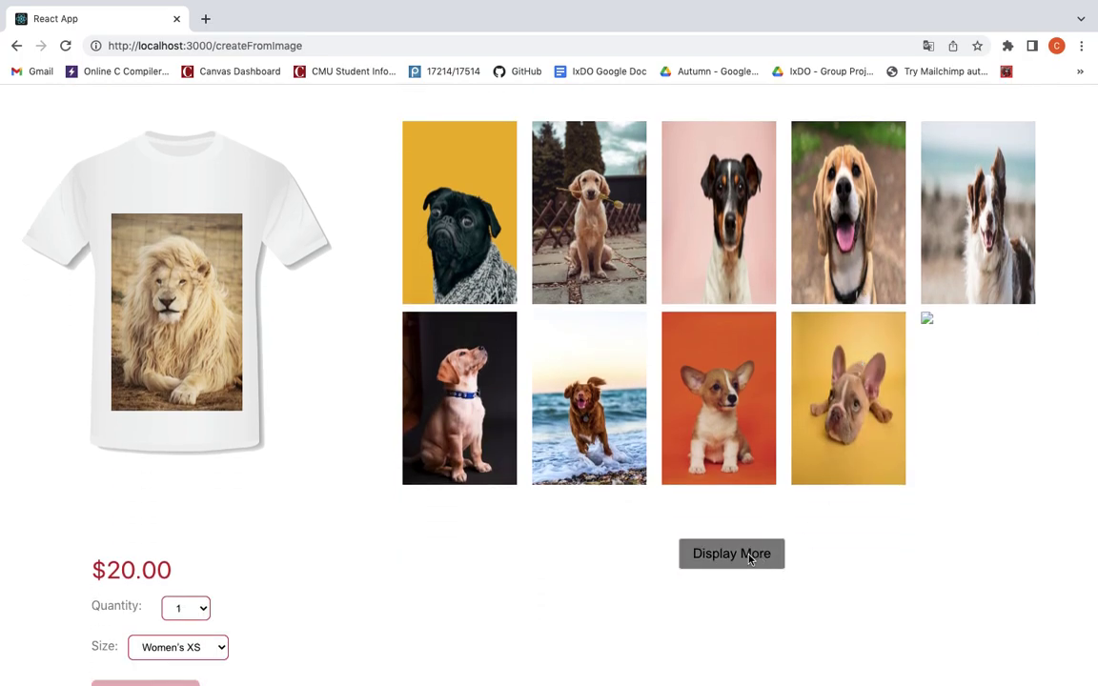
Step: Load more dog pictures and put the sitting puppy on the shirt
click(751, 557)
scroll(750, 560, down, 5)
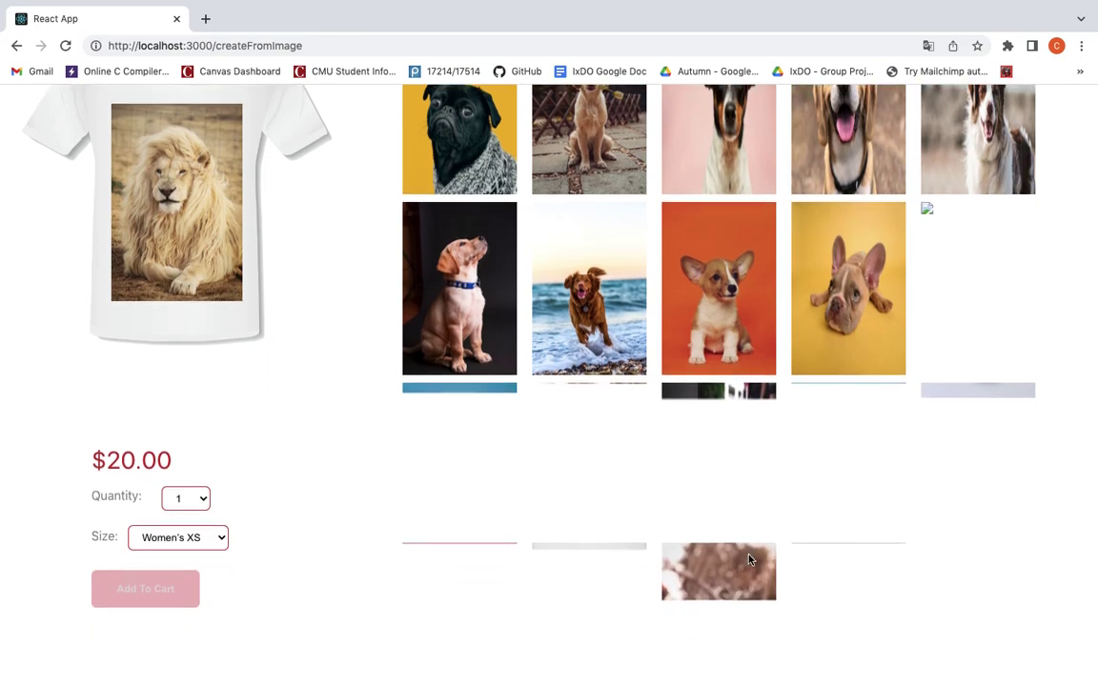
scroll(749, 560, down, 2)
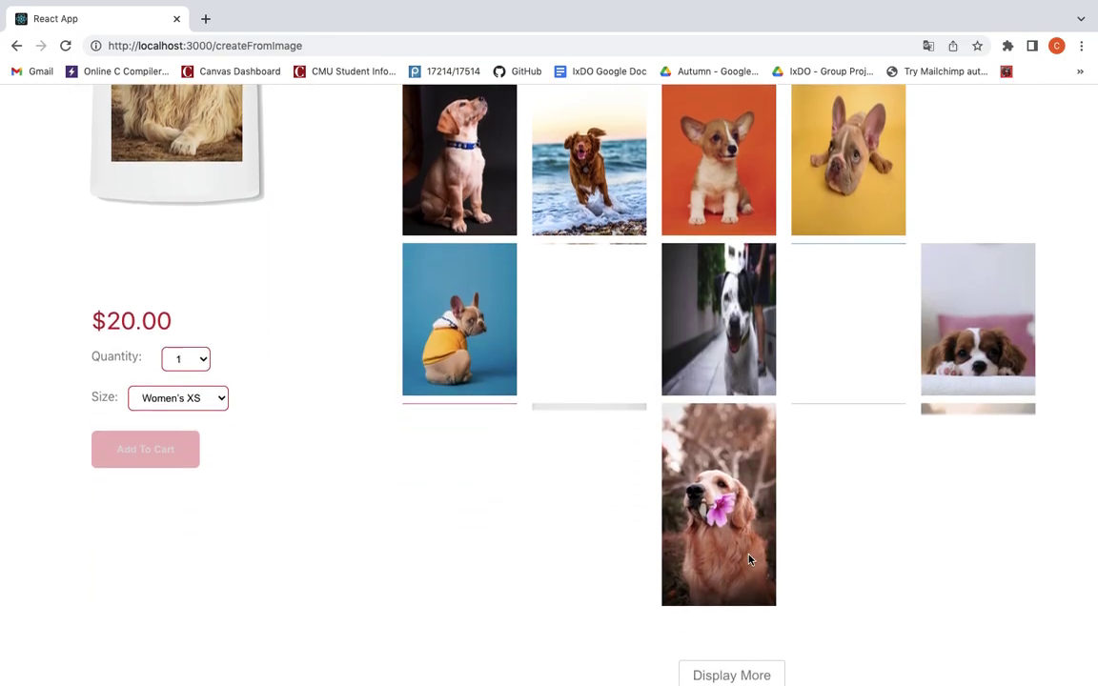
scroll(749, 560, up, 8)
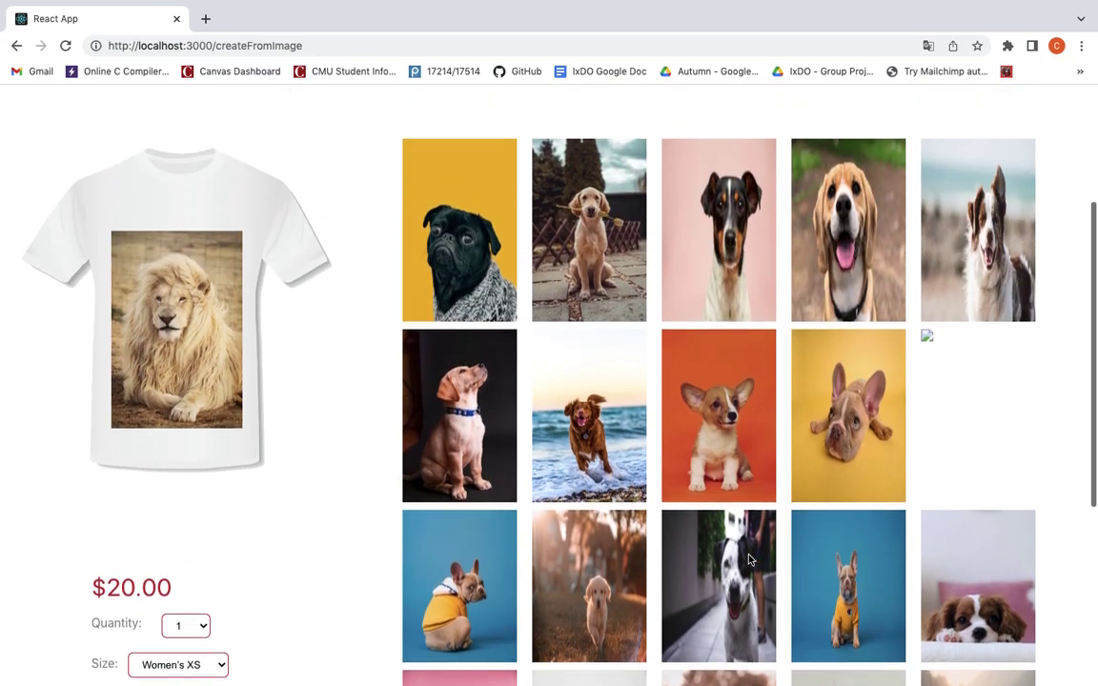
click(436, 452)
Step: Add one Women's S puppy shirt to the cart, reaching 8 items at $148.91
scroll(303, 504, down, 4)
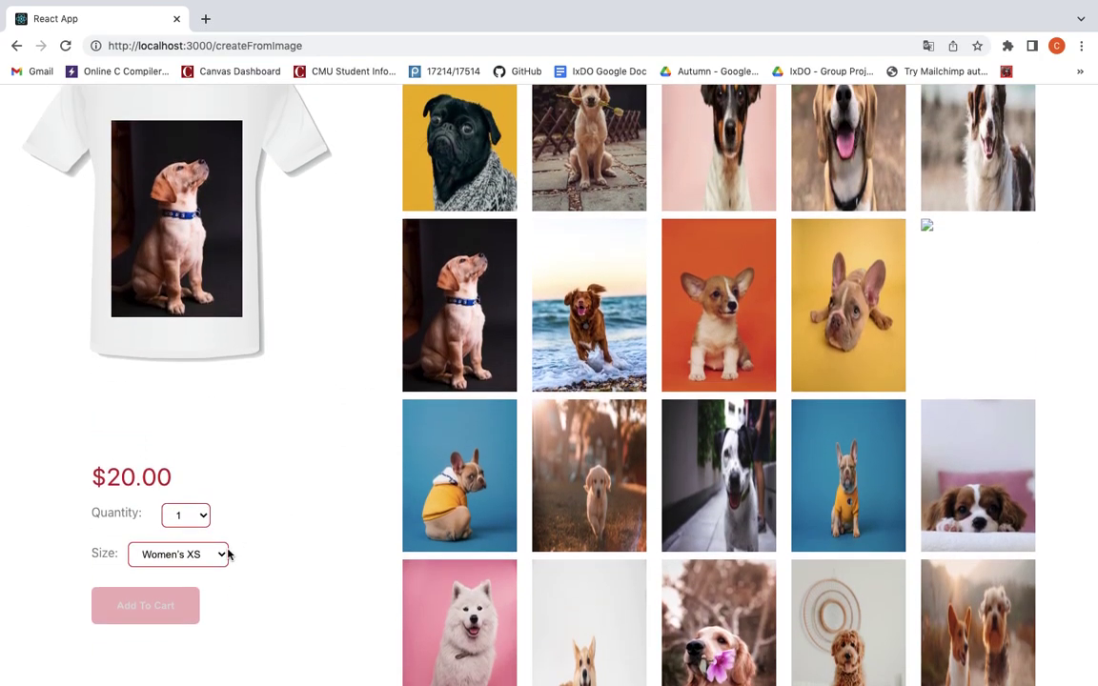
click(215, 553)
click(204, 569)
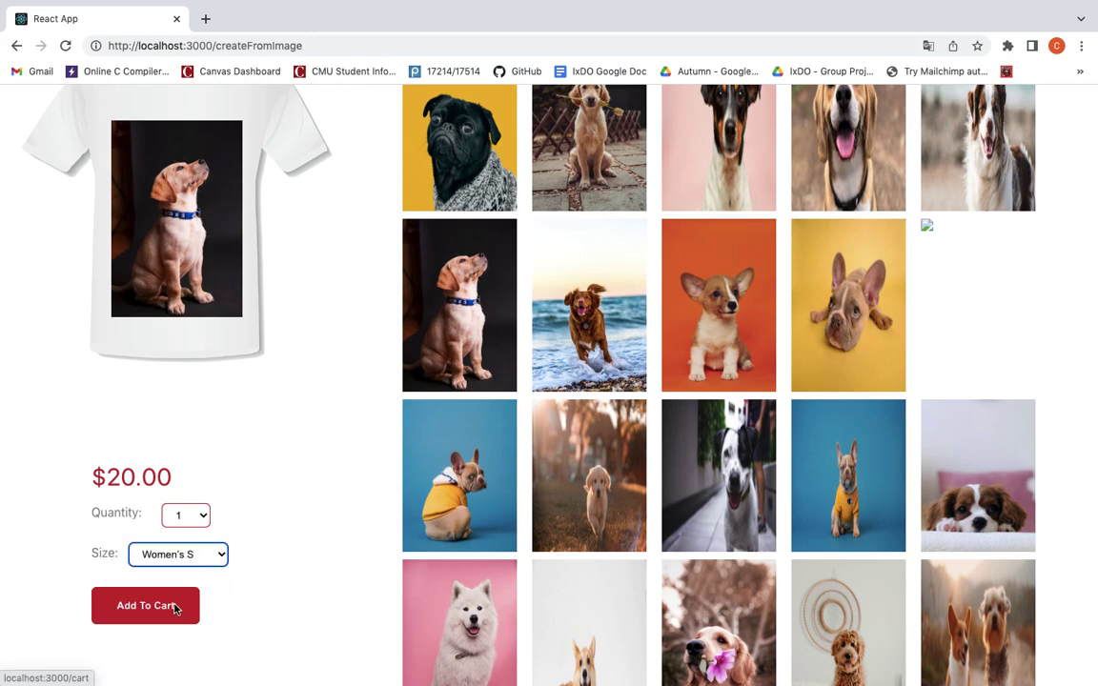
click(176, 603)
scroll(212, 447, up, 1)
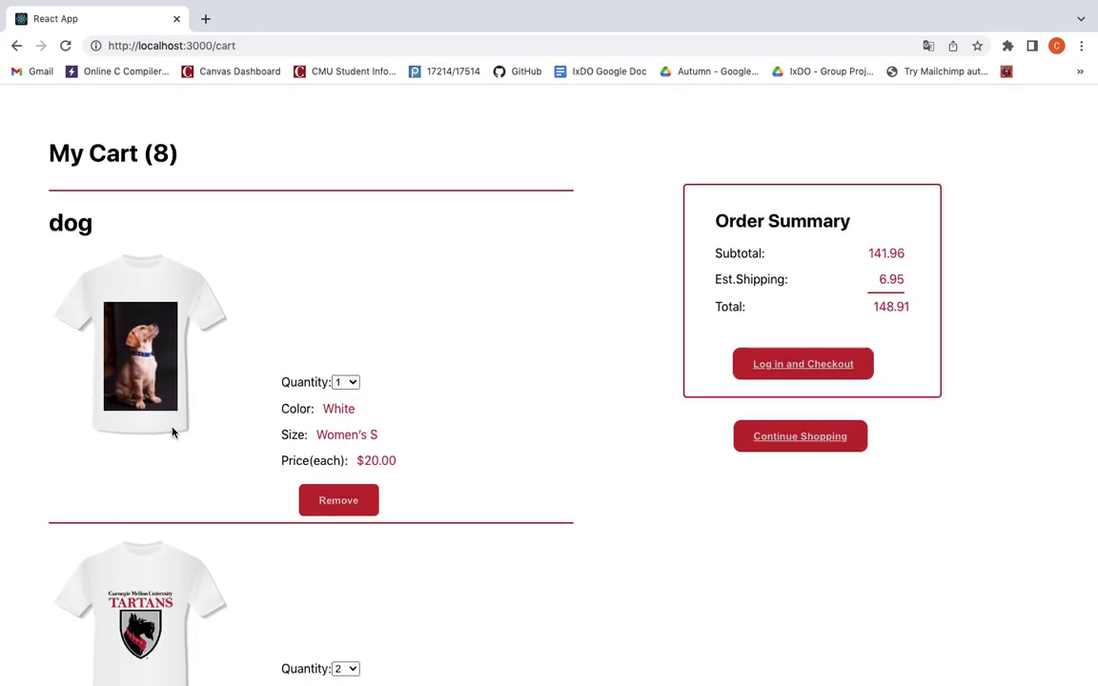
Step: Scroll to the top of the cart and open the signed-in user's account page
scroll(172, 429, down, 2)
scroll(172, 433, up, 4)
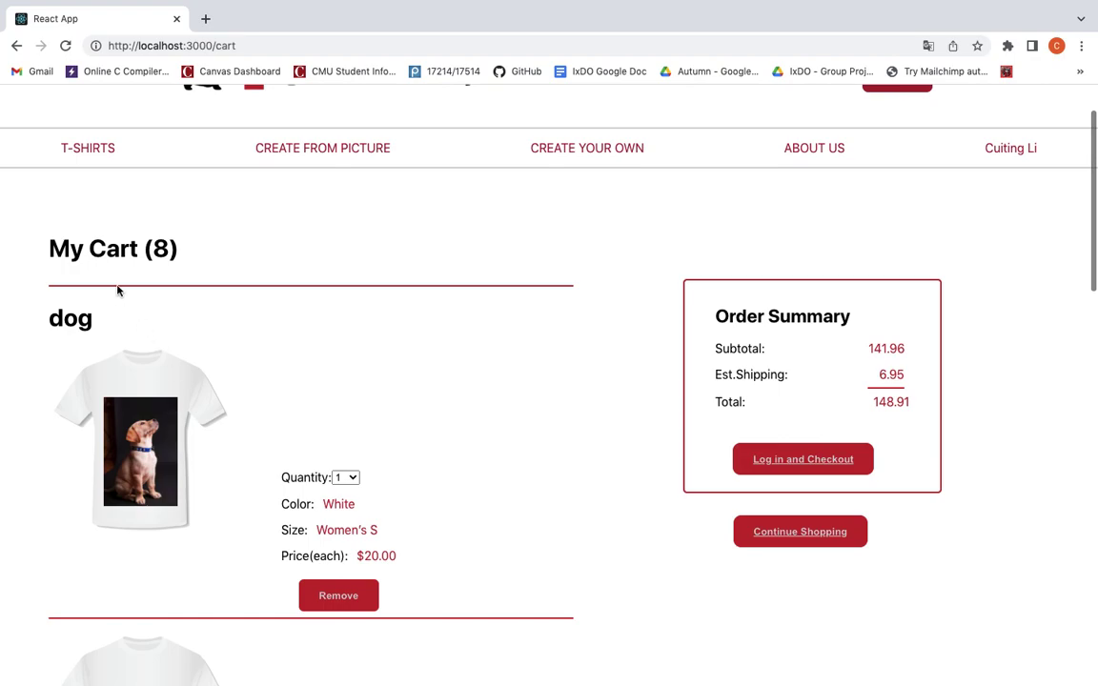
scroll(123, 260, up, 1)
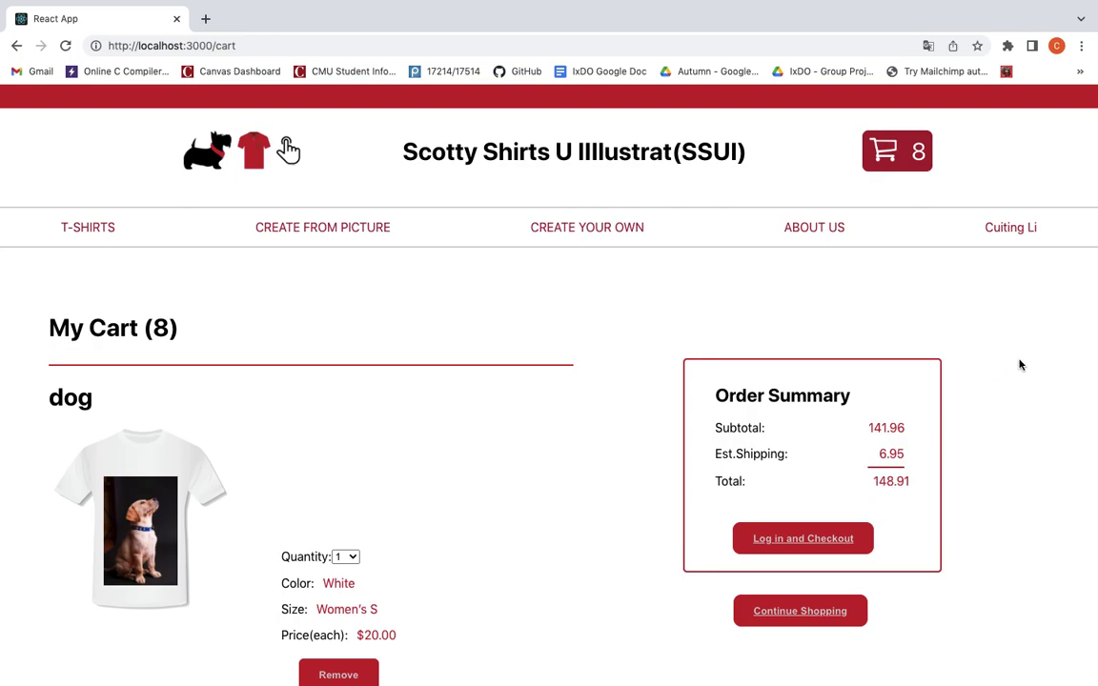
click(1001, 231)
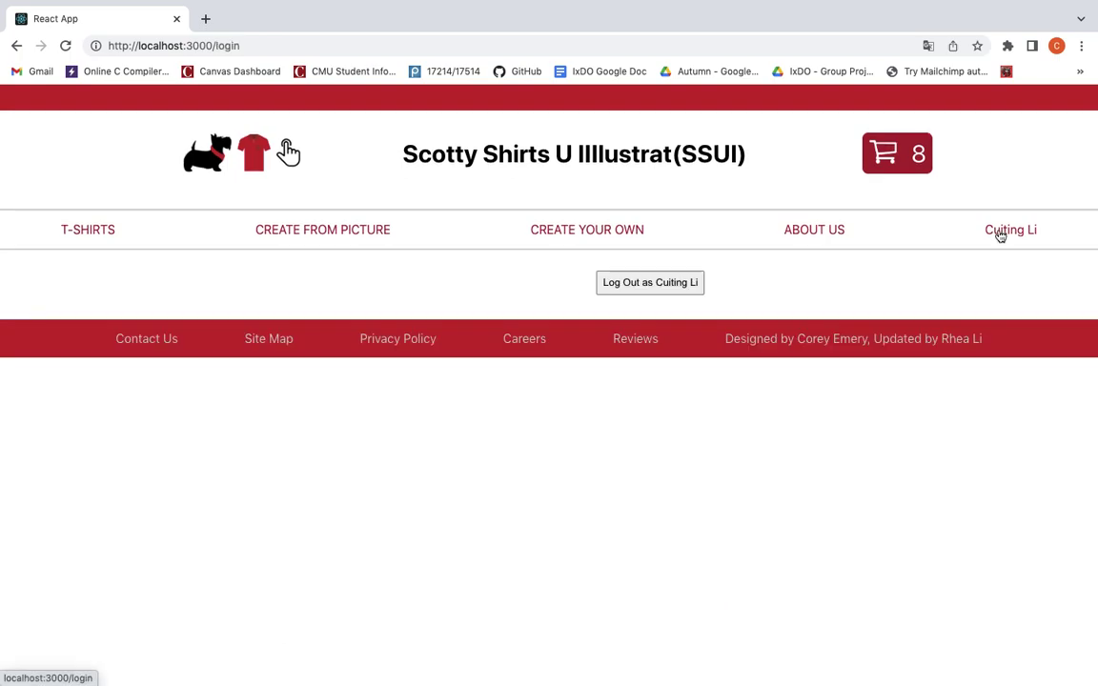
Step: Log out, then log back in with Google using the same account
click(648, 284)
click(587, 286)
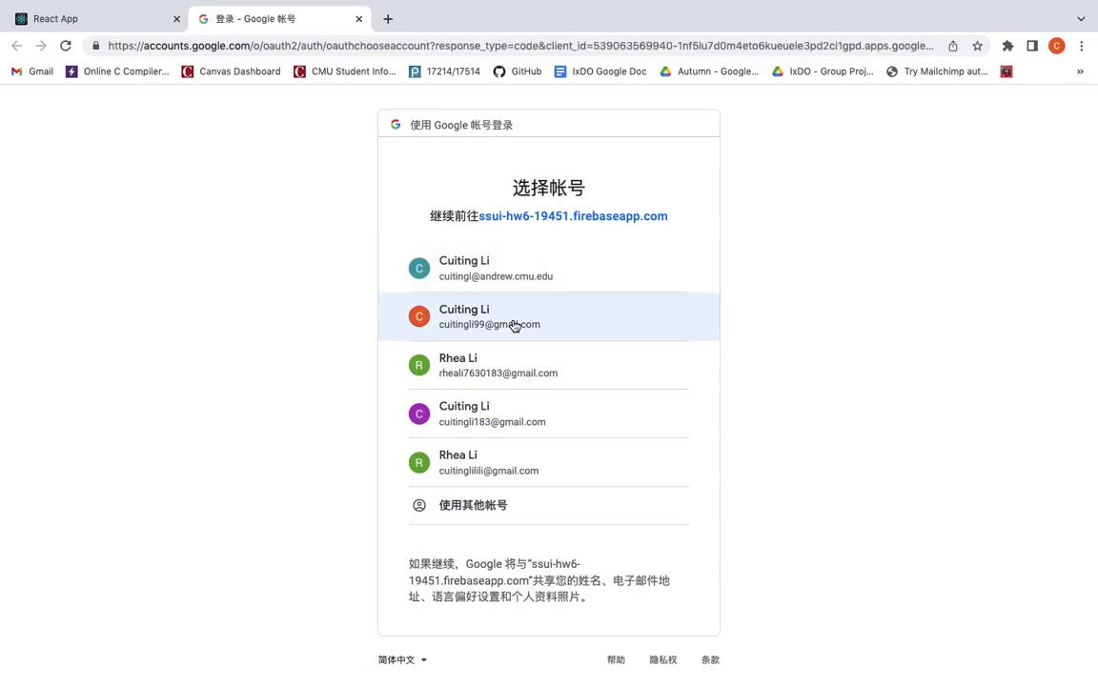
click(514, 326)
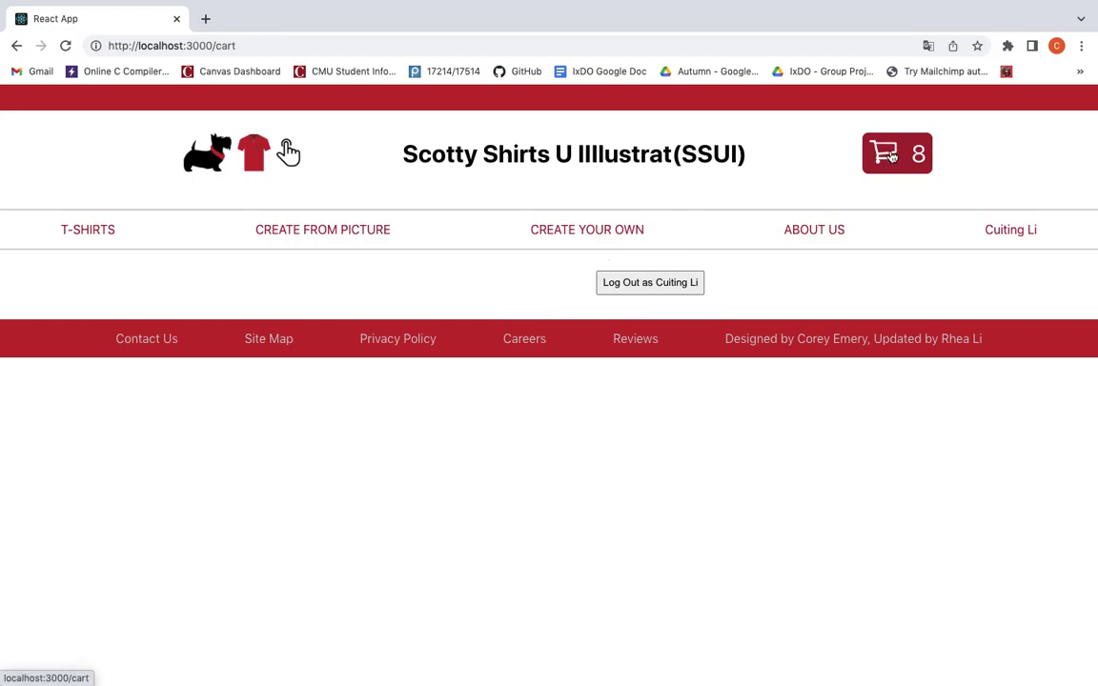
Step: Open the cart and scroll through My Cart (8), checking the $148.91 total
click(892, 157)
scroll(540, 429, down, 3)
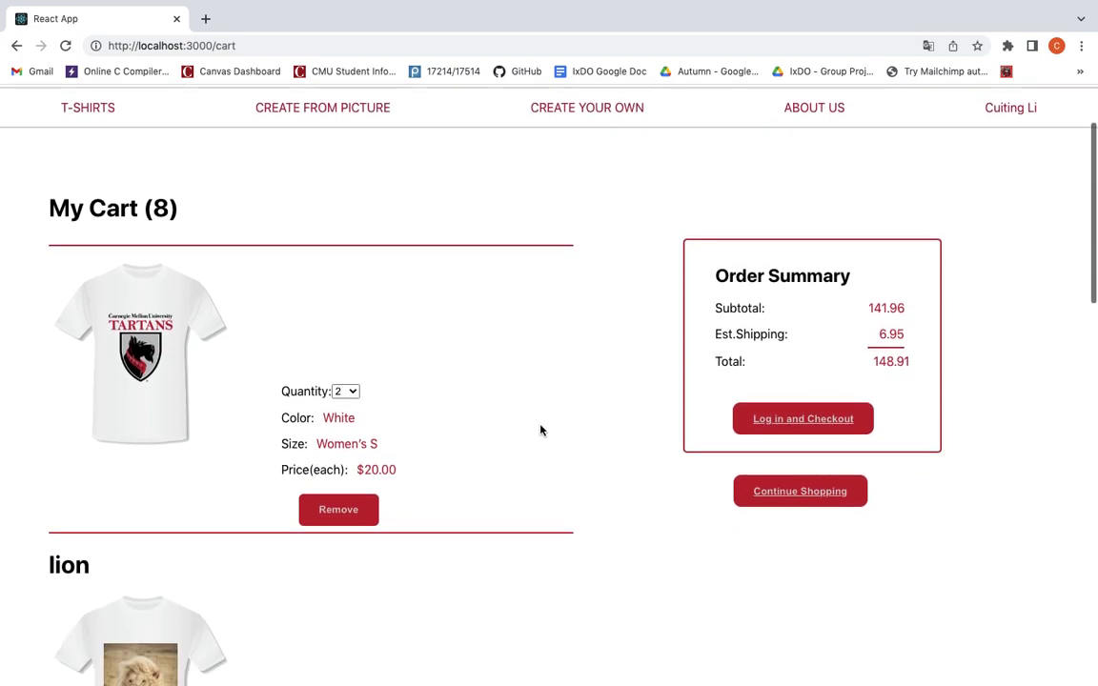
scroll(539, 430, down, 10)
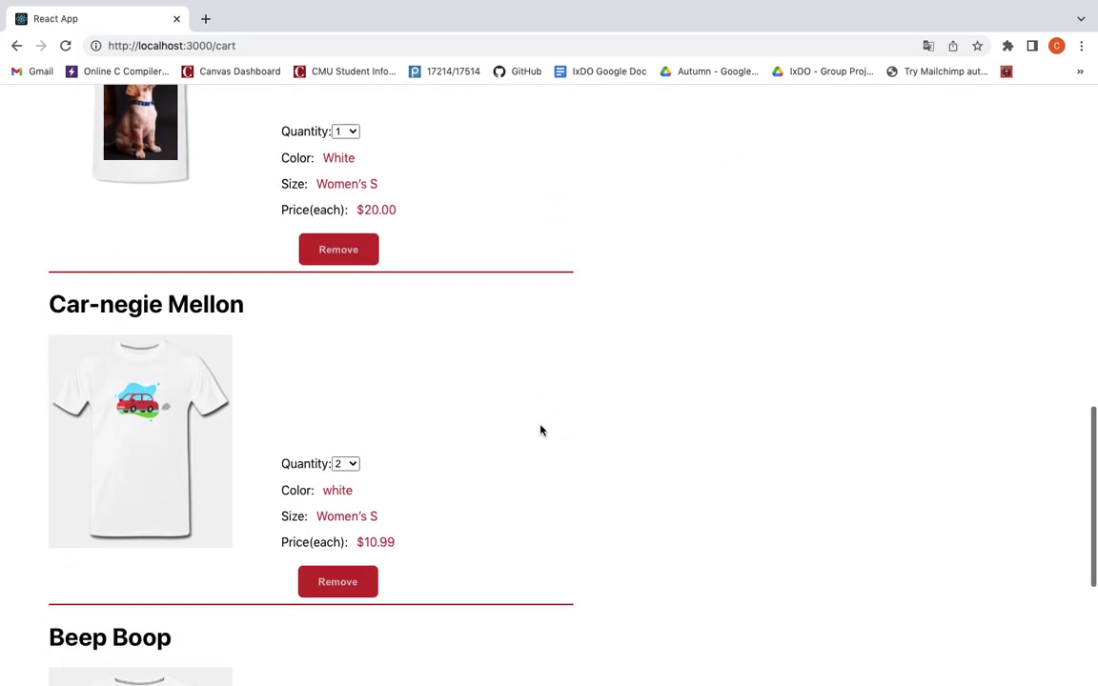
scroll(540, 430, up, 10)
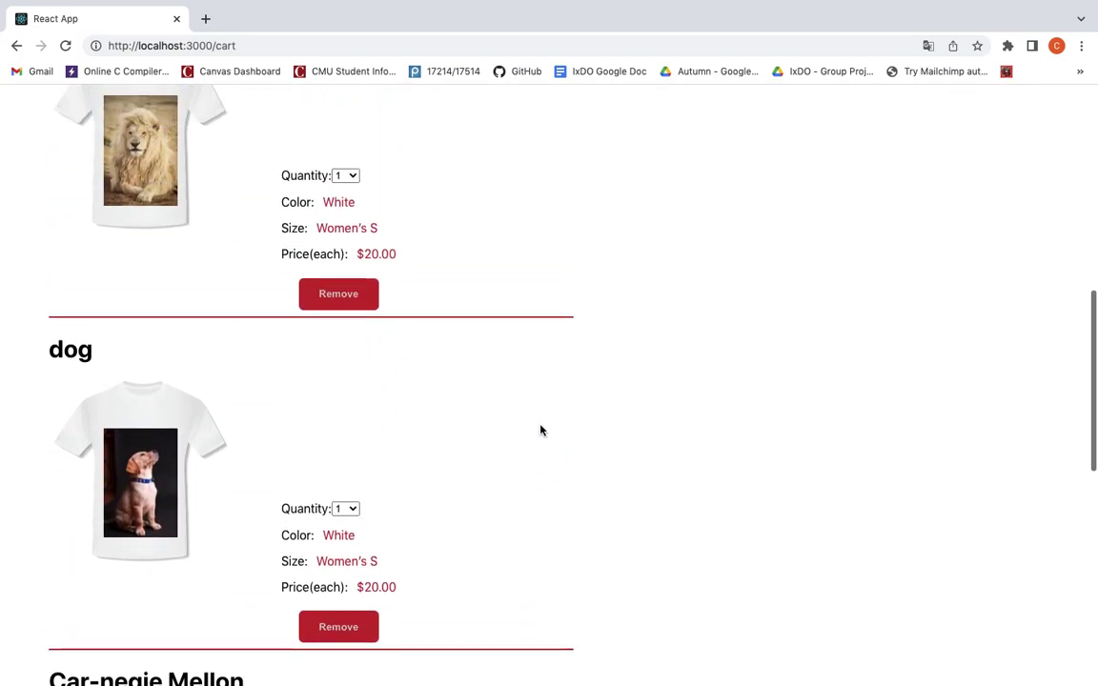